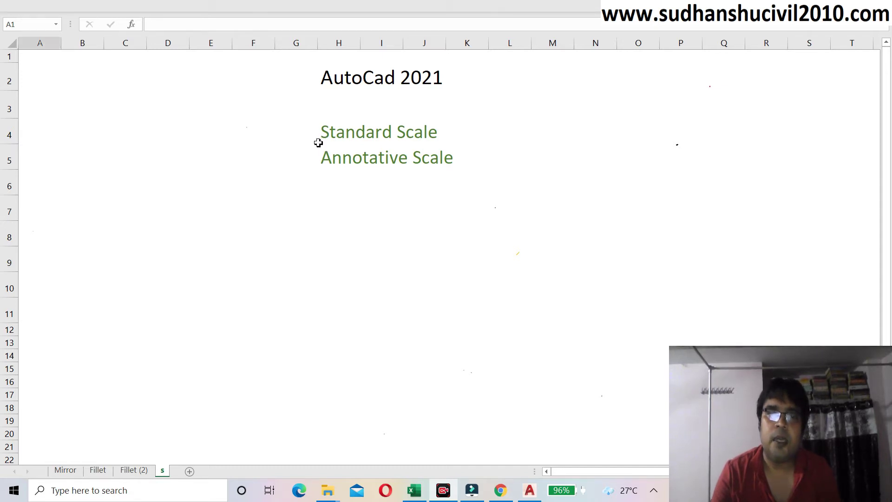
Underline the Standard Scale topic in Excel, then bring up the empty AutoCAD drawing
{"action": "left_click_drag", "start_coordinate": [346, 142], "coordinate": [420, 142]}
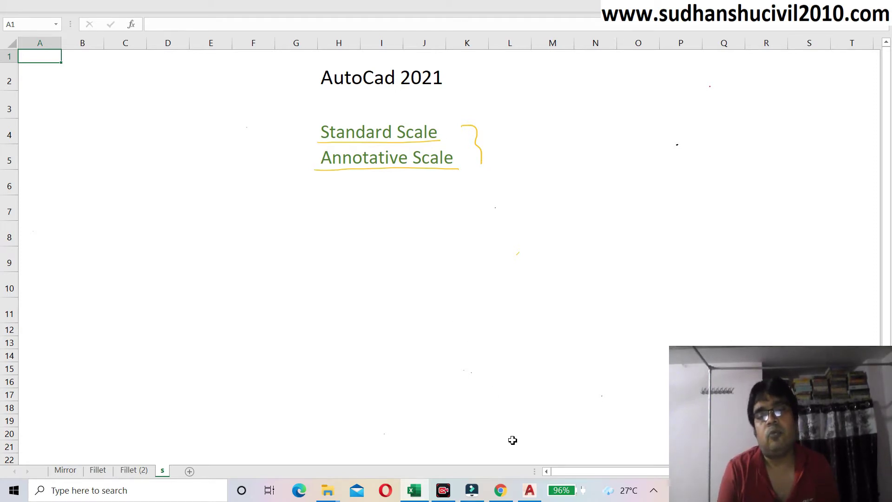
{"action": "left_click", "coordinate": [531, 499]}
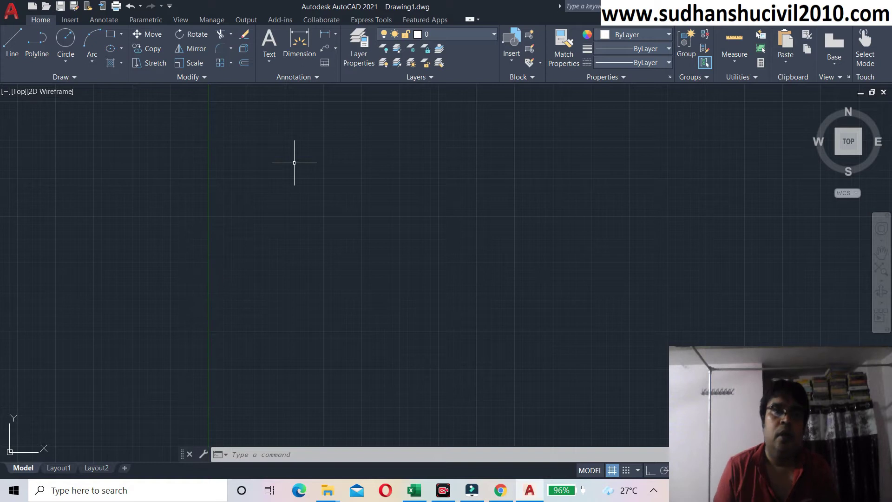
Draw a rectangle with the RECTANG tool
{"action": "left_click", "coordinate": [112, 41]}
{"action": "left_click", "coordinate": [190, 204]}
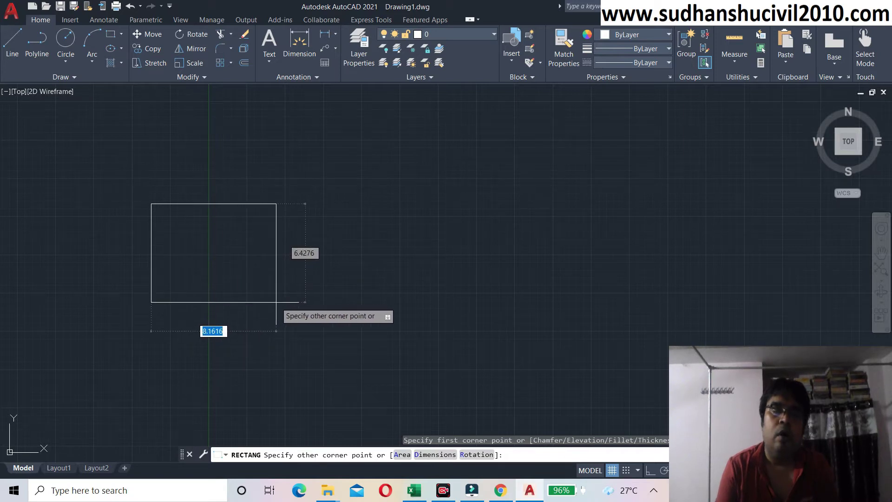
{"action": "left_click", "coordinate": [275, 302]}
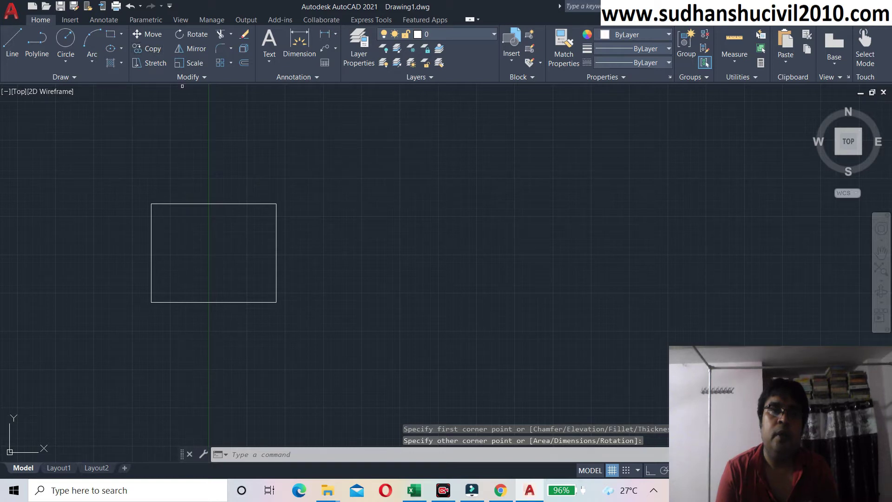
Copy the rectangle from its bottom-left corner to a point on its right
{"action": "left_click", "coordinate": [149, 48]}
{"action": "left_click_drag", "start_coordinate": [108, 196], "coordinate": [126, 370]}
{"action": "key", "text": "Return"}
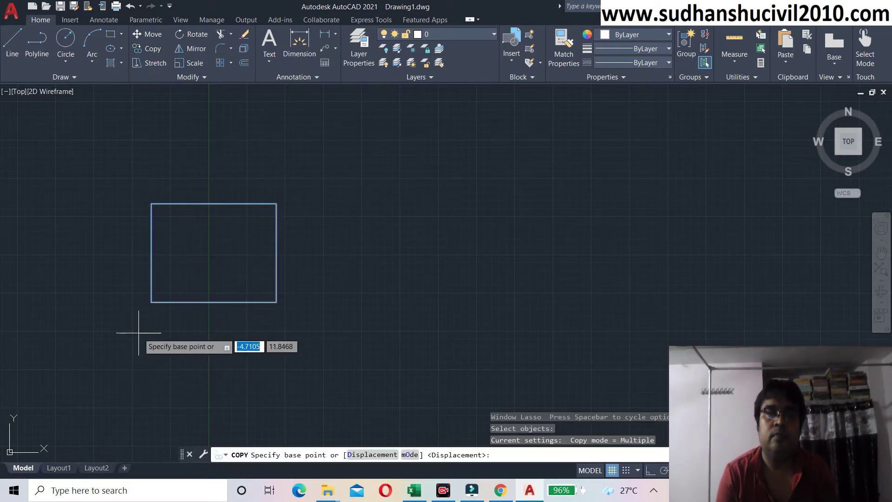
{"action": "left_click", "coordinate": [150, 302]}
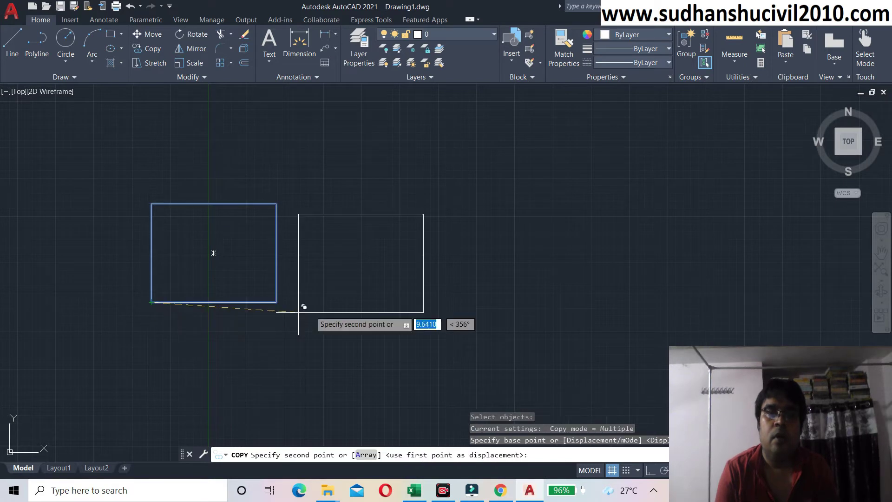
{"action": "left_click", "coordinate": [412, 302]}
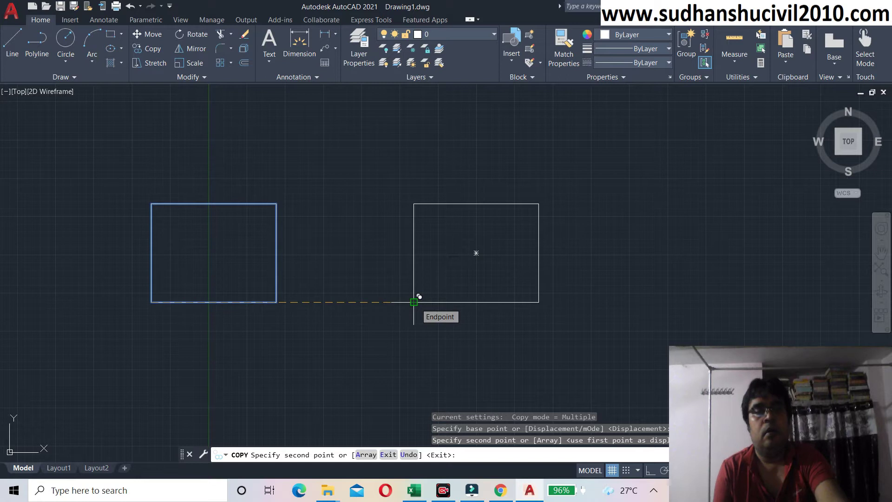
{"action": "key", "text": "Escape"}
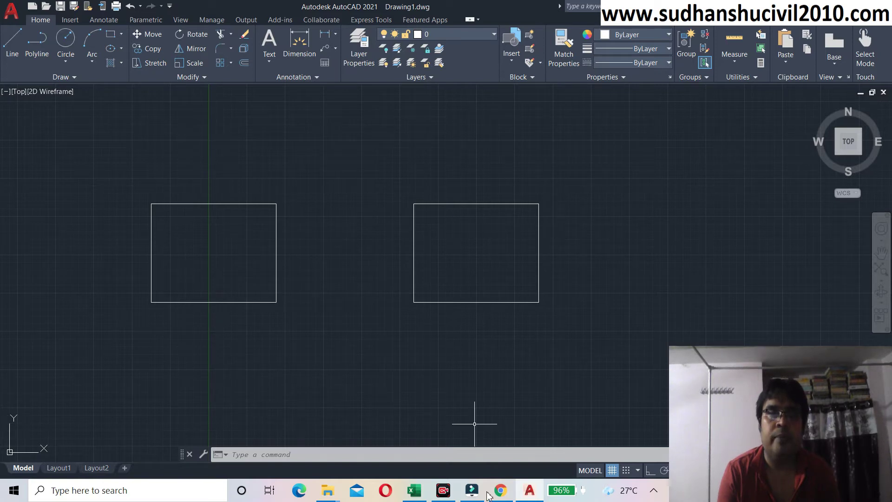
{"action": "left_click", "coordinate": [413, 492]}
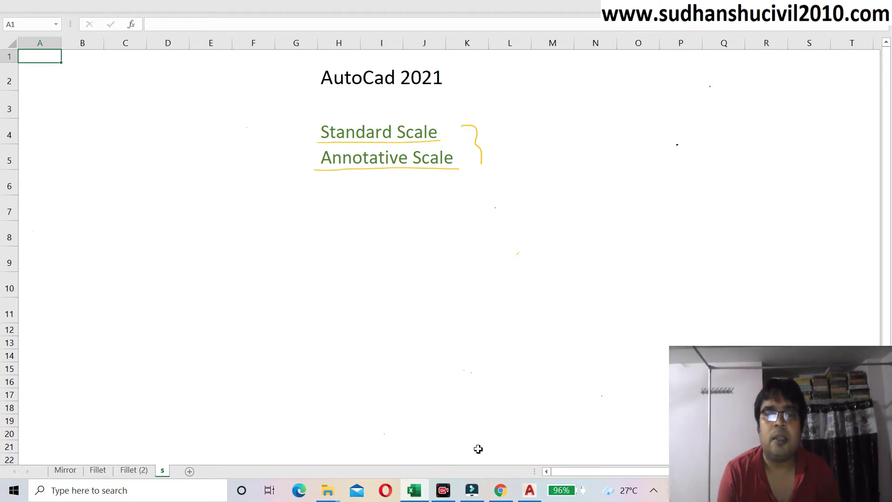
{"action": "left_click", "coordinate": [530, 490]}
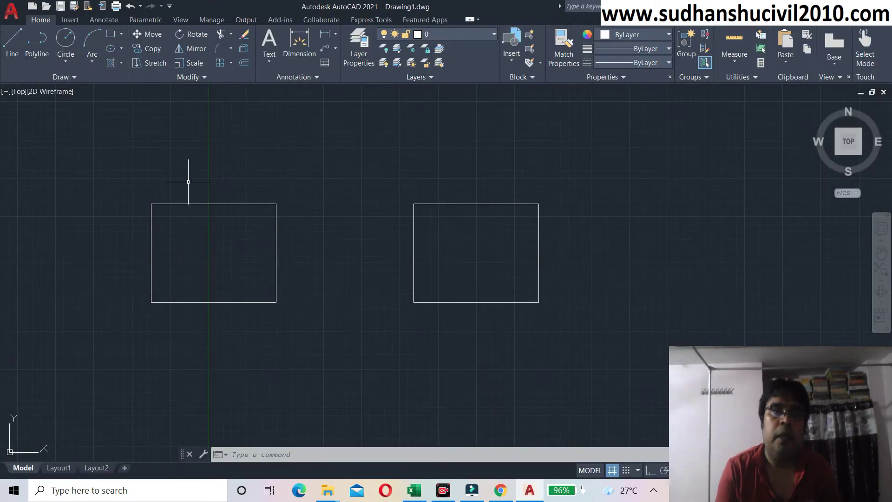
Add a narrowed multiline text label reading 'Standard' above the left rectangle
{"action": "left_click", "coordinate": [270, 44]}
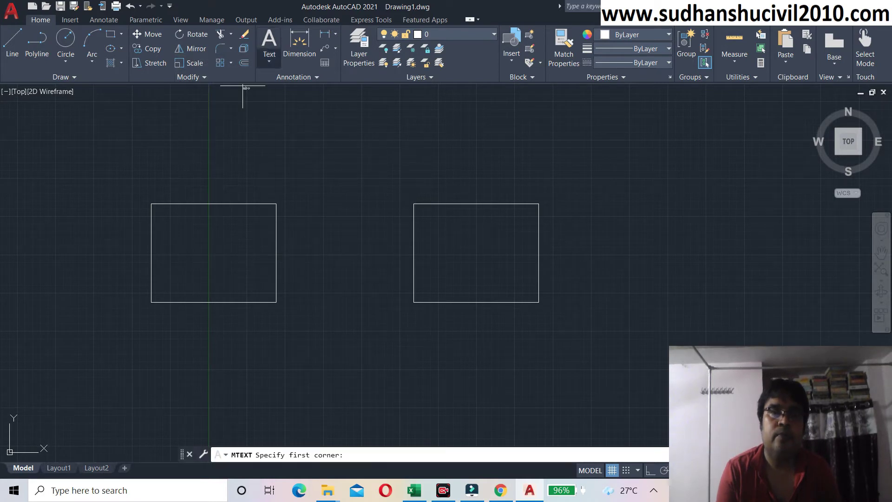
{"action": "left_click", "coordinate": [183, 180]}
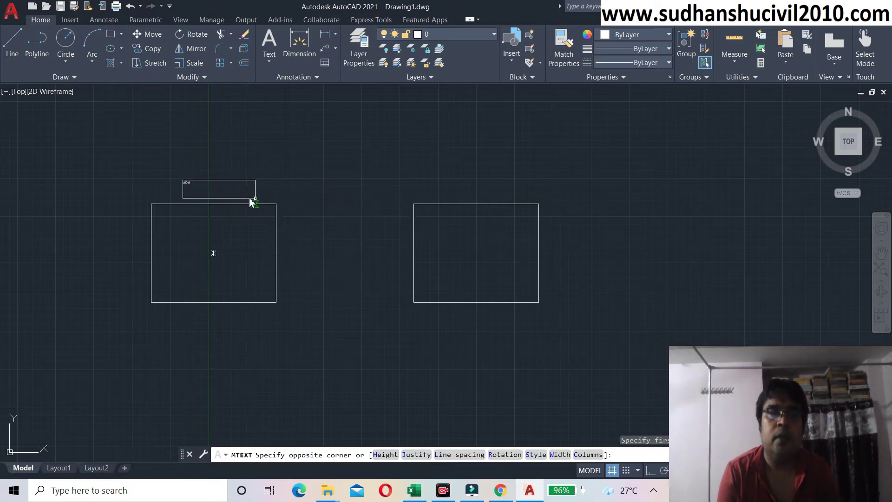
{"action": "left_click", "coordinate": [254, 198]}
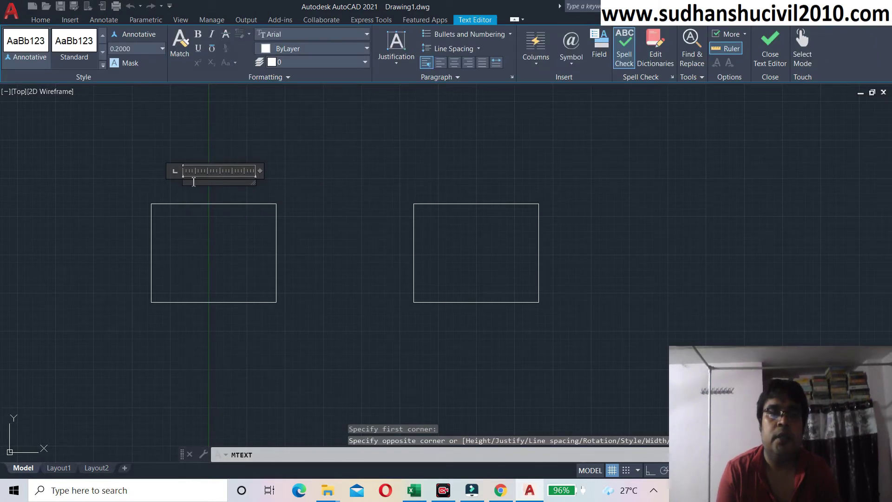
{"action": "scroll", "coordinate": [194, 182], "scroll_direction": "up", "scroll_amount": 2}
{"action": "scroll", "coordinate": [194, 181], "scroll_direction": "up", "scroll_amount": 2}
{"action": "middle_click_drag", "start_coordinate": [205, 217], "coordinate": [197, 173]}
{"action": "type", "text": "Stan"}
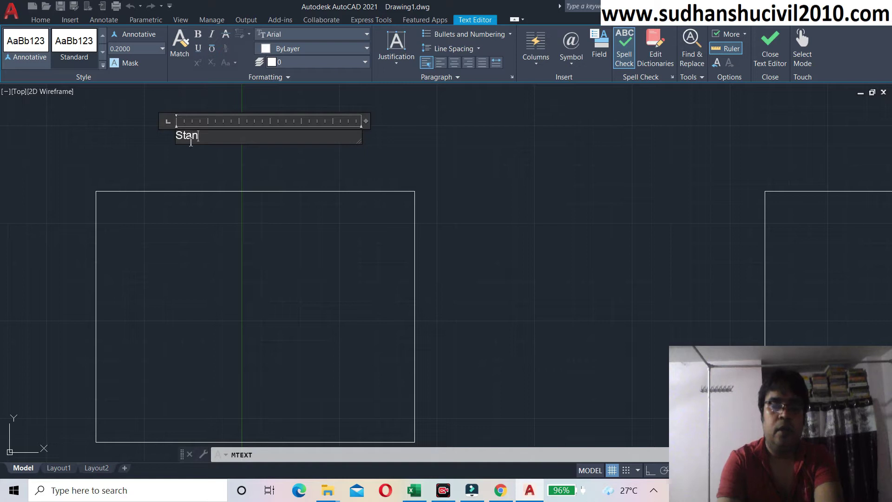
{"action": "type", "text": "d"}
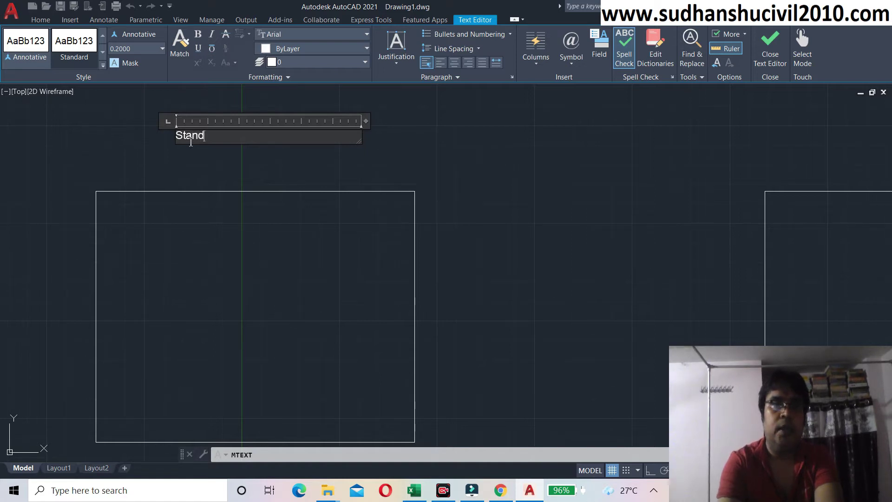
{"action": "type", "text": "ard"}
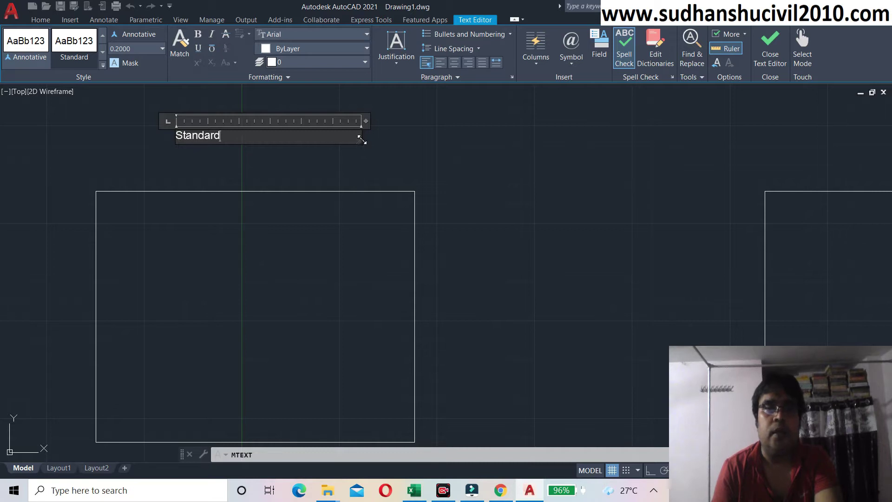
{"action": "left_click_drag", "start_coordinate": [368, 121], "coordinate": [236, 136]}
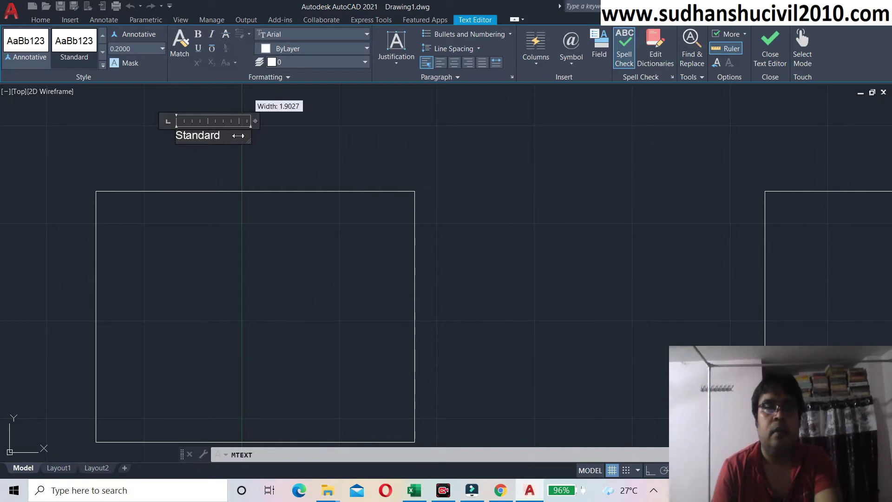
{"action": "left_click", "coordinate": [233, 232]}
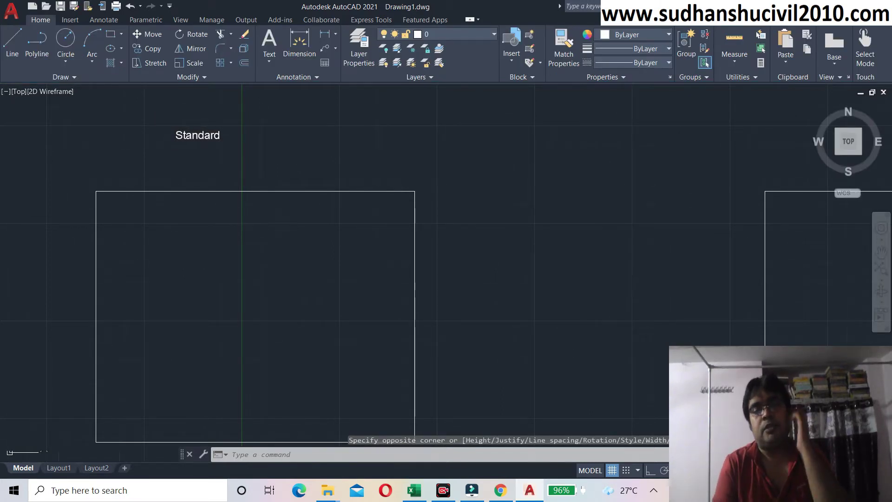
Hatch the left rectangle's interior with the ANSI31 diagonal line pattern
{"action": "scroll", "coordinate": [240, 251], "scroll_direction": "down", "scroll_amount": 2}
{"action": "middle_click_drag", "start_coordinate": [241, 253], "coordinate": [221, 219]}
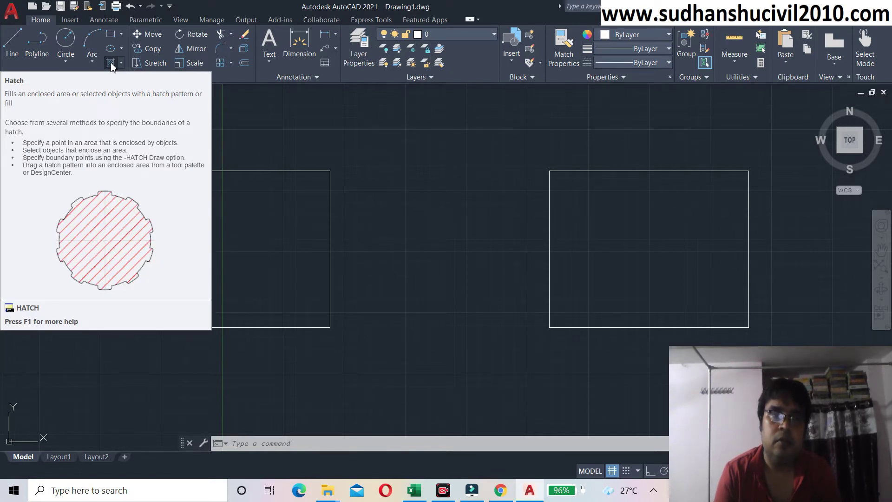
{"action": "left_click", "coordinate": [111, 64]}
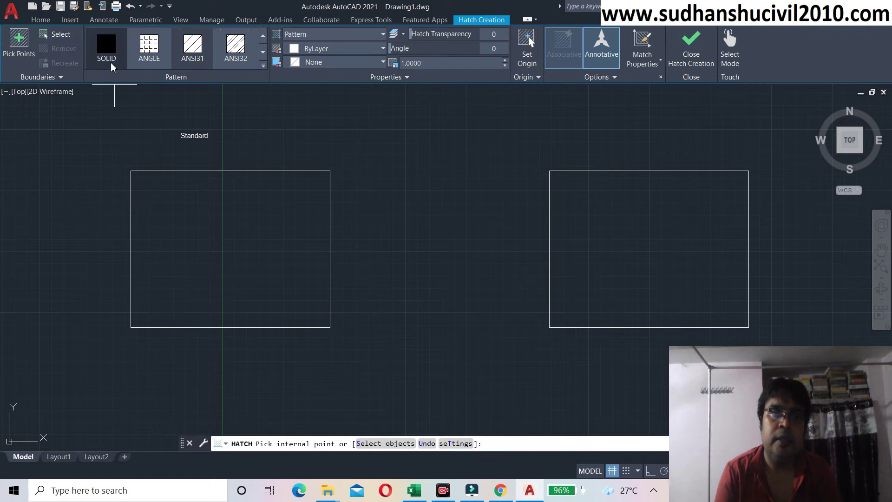
{"action": "left_click", "coordinate": [209, 237]}
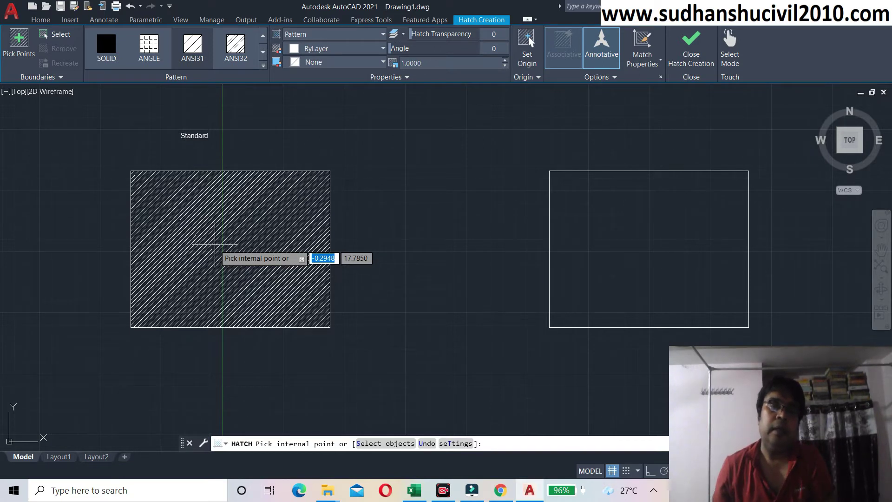
{"action": "left_click", "coordinate": [214, 244]}
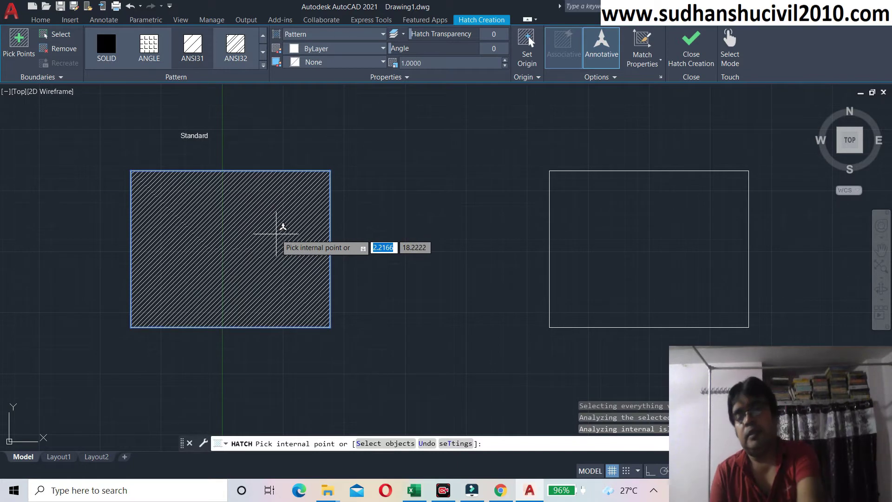
{"action": "key", "text": "Return"}
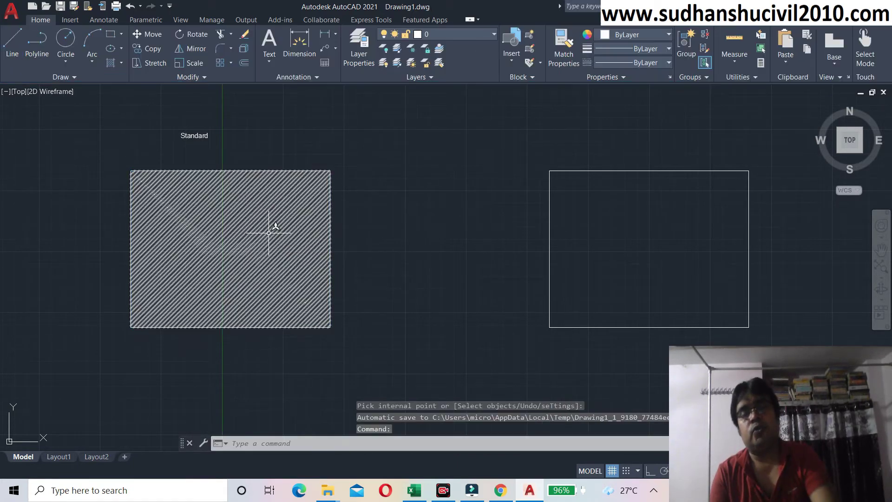
{"action": "scroll", "coordinate": [269, 232], "scroll_direction": "up", "scroll_amount": 2}
{"action": "scroll", "coordinate": [269, 233], "scroll_direction": "down", "scroll_amount": 2}
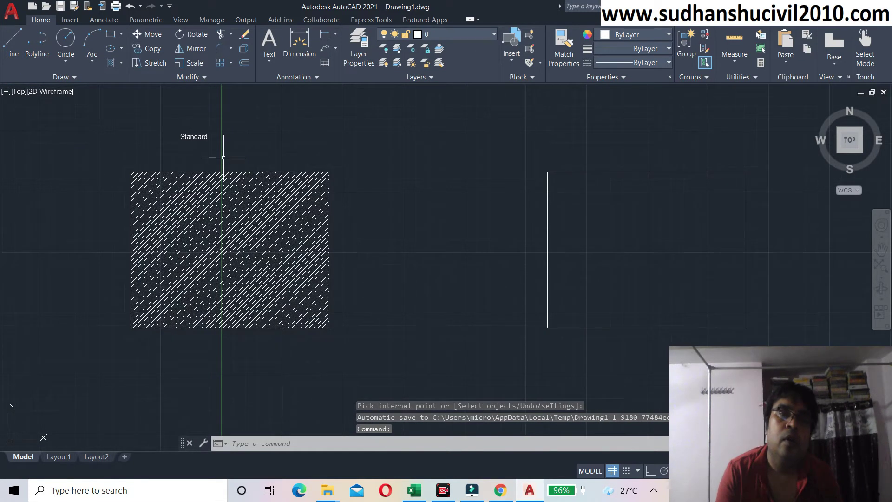
Move the Standard label slightly lower, nearer the rectangle
{"action": "left_click", "coordinate": [147, 34]}
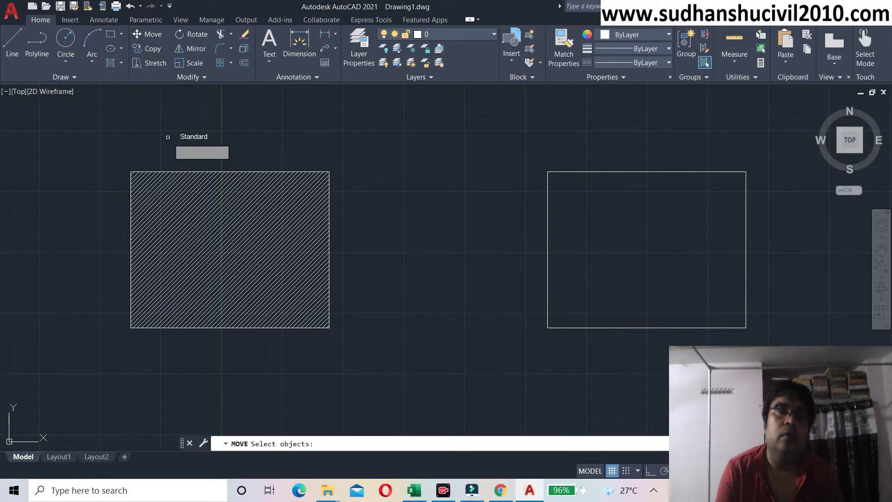
{"action": "left_click", "coordinate": [176, 137]}
{"action": "key", "text": "Return"}
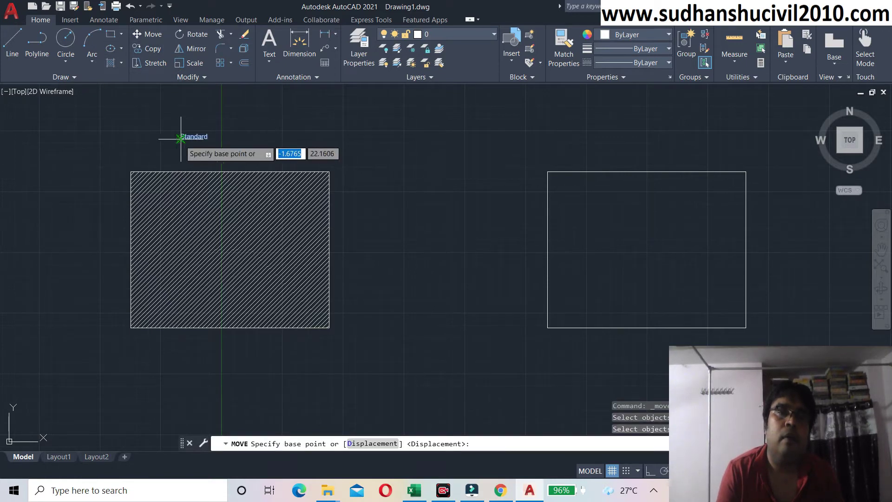
{"action": "left_click", "coordinate": [184, 138]}
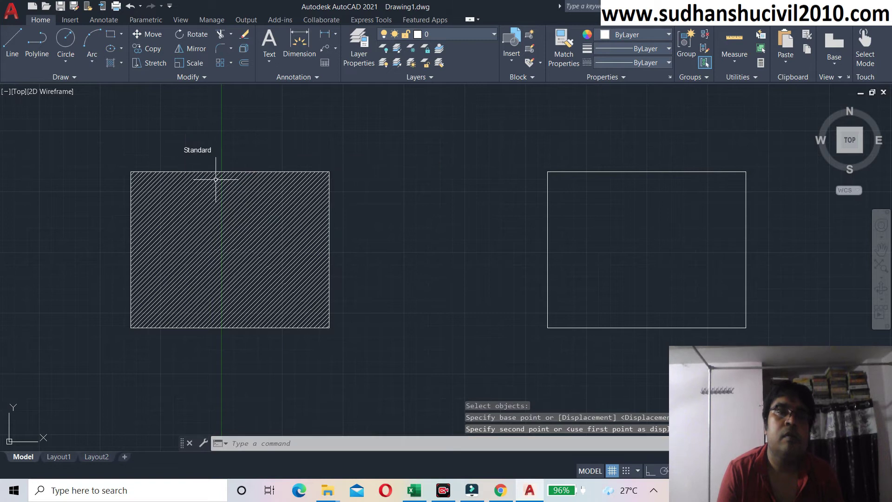
Confirm the left hatch is ANSI31, scale 1.0000, angle 0, non-annotative
{"action": "scroll", "coordinate": [216, 180], "scroll_direction": "up", "scroll_amount": 4}
{"action": "scroll", "coordinate": [225, 177], "scroll_direction": "down", "scroll_amount": 2}
{"action": "middle_click_drag", "start_coordinate": [221, 191], "coordinate": [218, 154]}
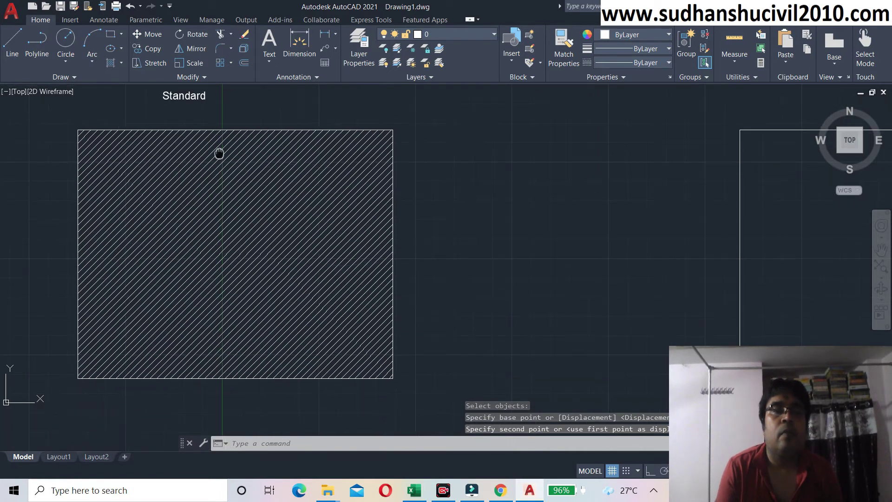
{"action": "left_click", "coordinate": [226, 187]}
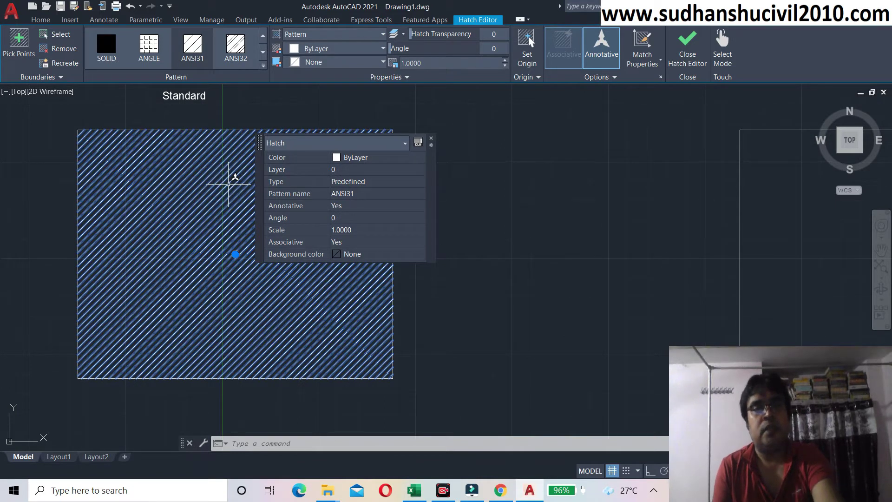
{"action": "key", "text": "Escape"}
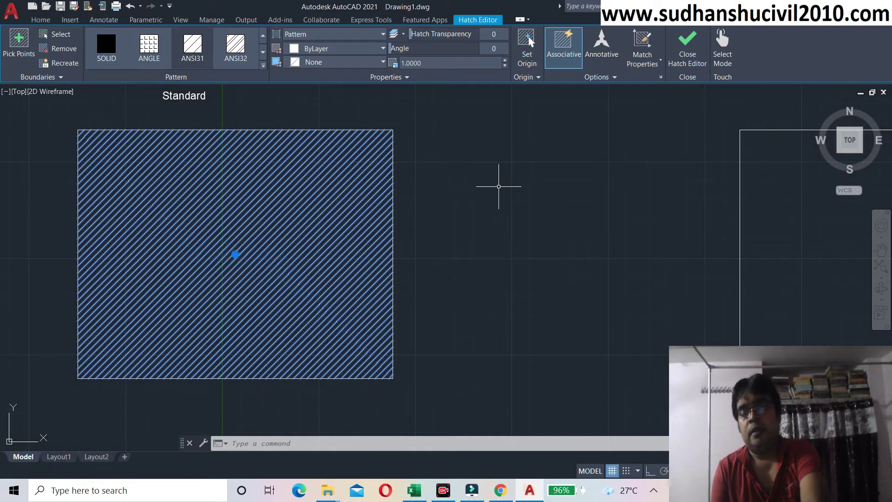
{"action": "key", "text": "ctrl+shift+p"}
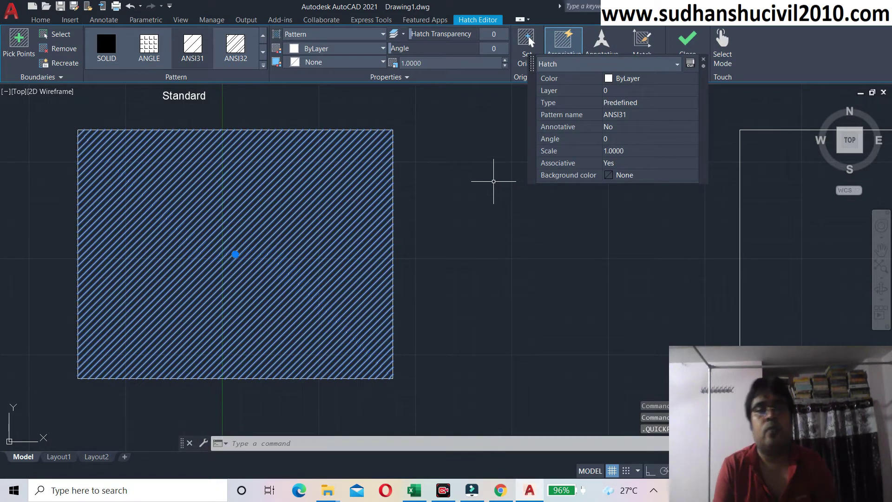
{"action": "key", "text": "Escape"}
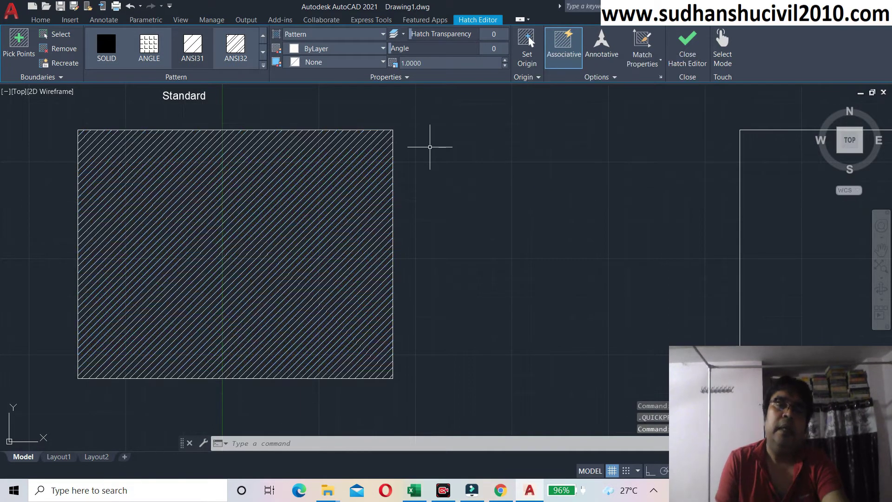
{"action": "scroll", "coordinate": [421, 188], "scroll_direction": "down", "scroll_amount": 2}
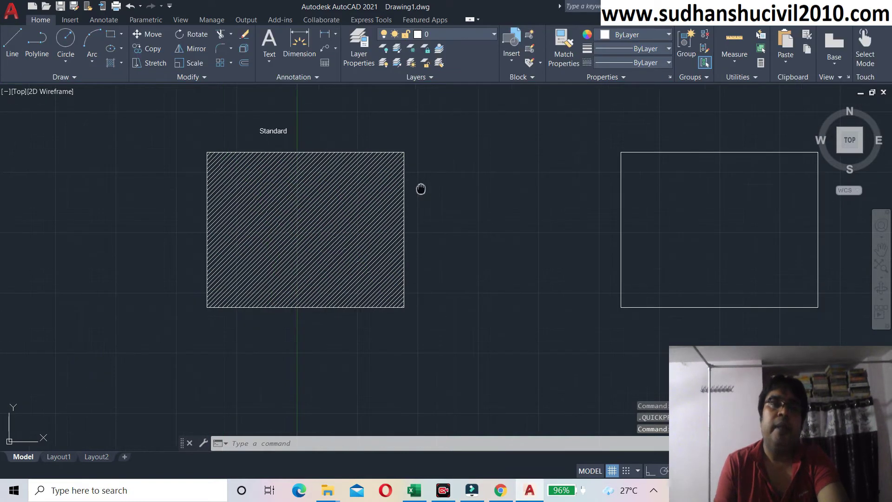
{"action": "middle_click_drag", "start_coordinate": [421, 188], "coordinate": [324, 208]}
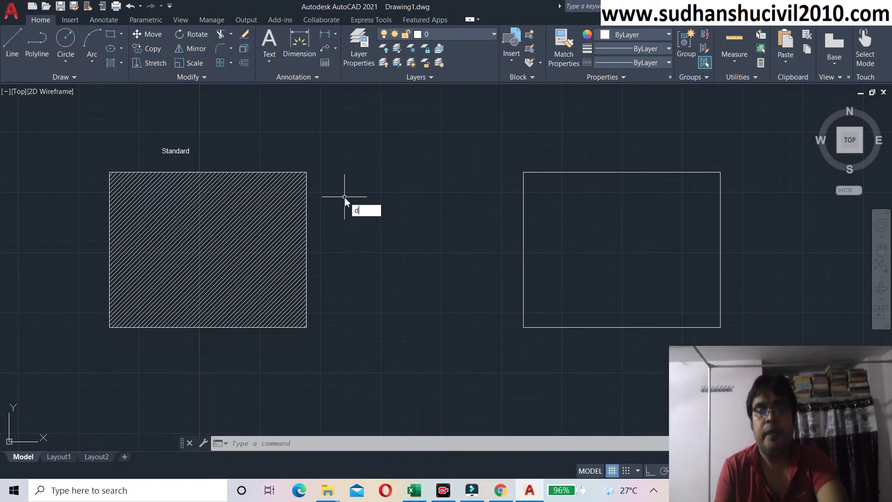
{"action": "type", "text": "D"}
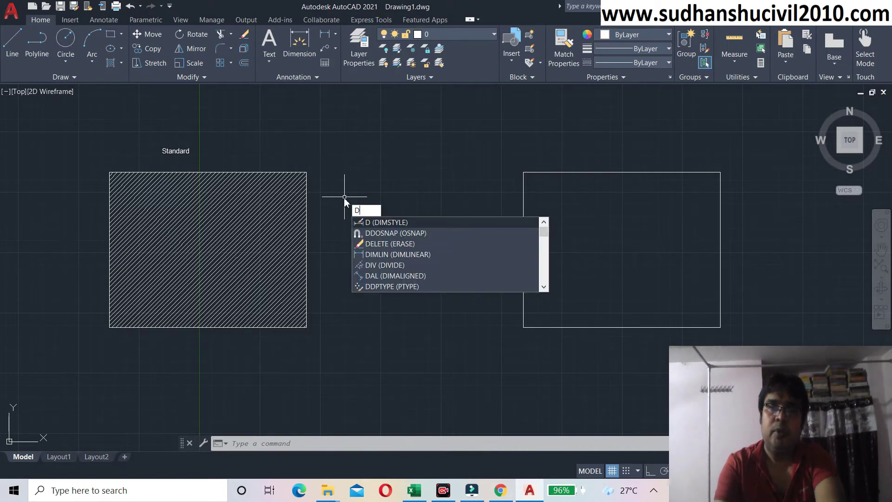
{"action": "key", "text": "Return"}
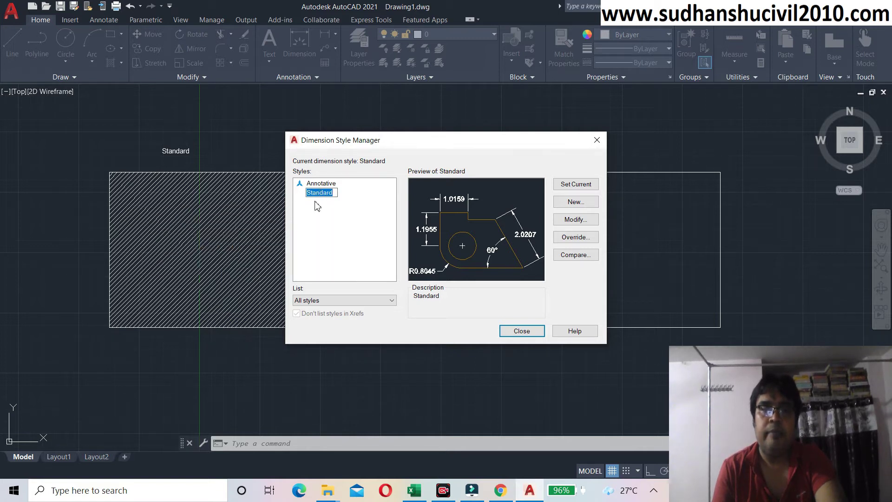
{"action": "key", "text": "Escape"}
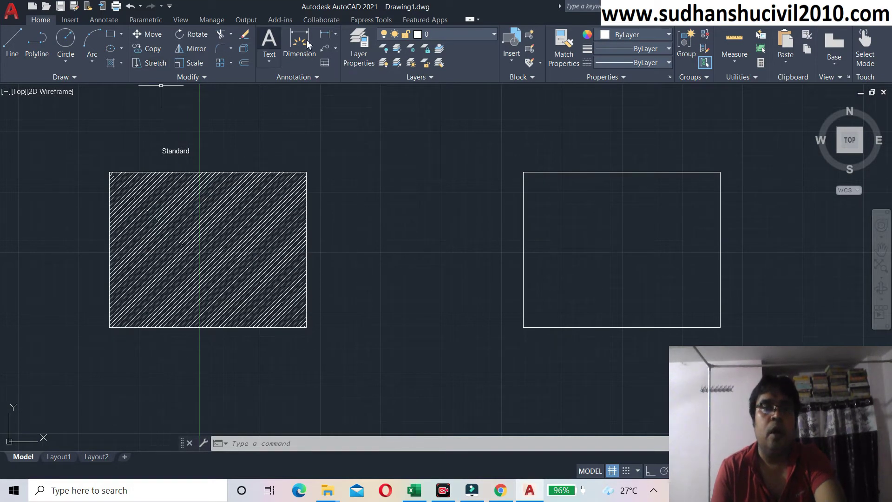
Dimension the Standard rectangle's right edge with its 6.4276 height
{"action": "left_click", "coordinate": [324, 37]}
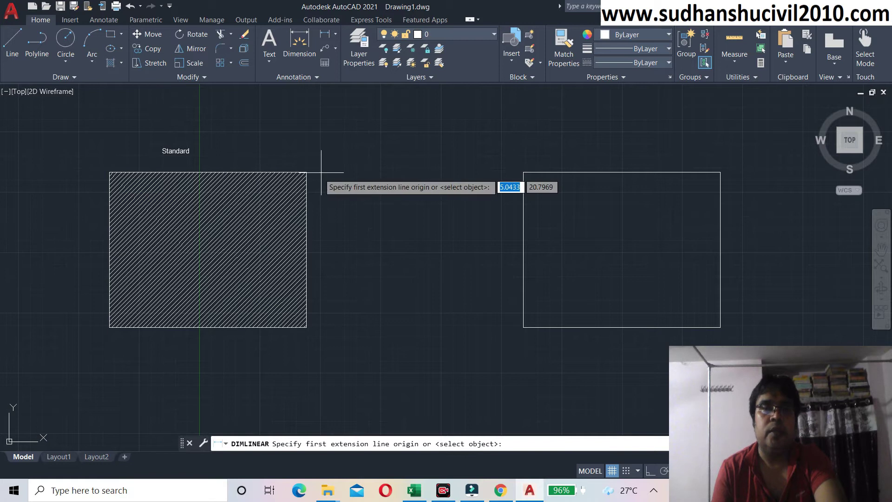
{"action": "left_click", "coordinate": [306, 172]}
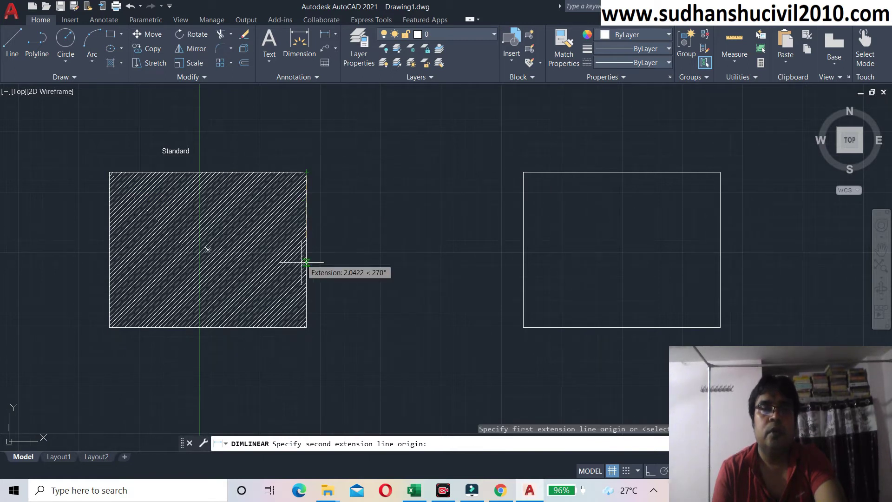
{"action": "left_click", "coordinate": [306, 327]}
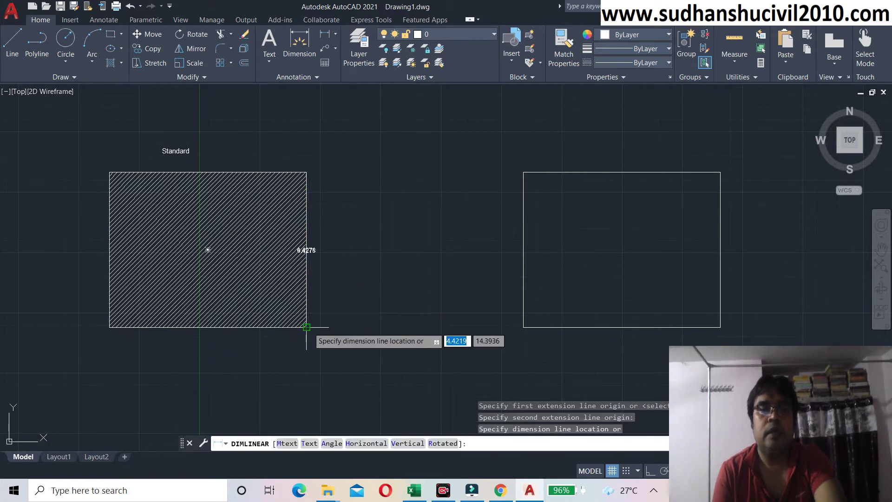
{"action": "left_click", "coordinate": [328, 326]}
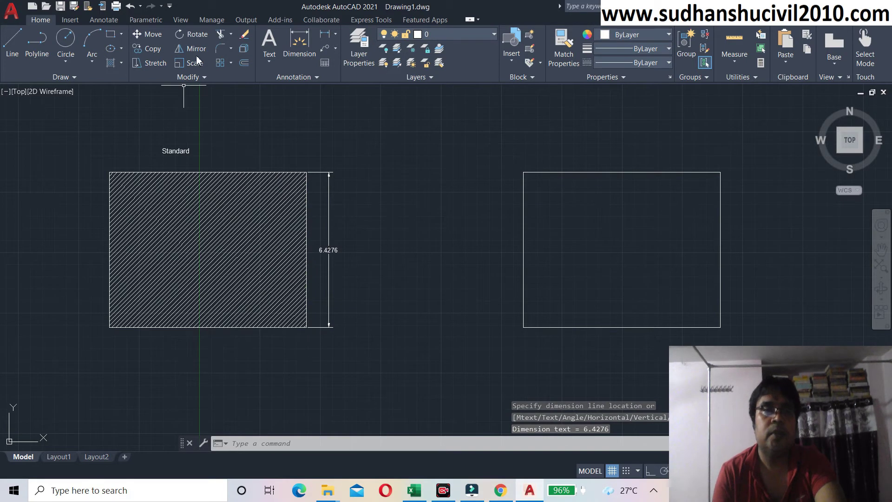
Add the 8.1616 width dimension below the Standard rectangle
{"action": "left_click", "coordinate": [300, 38]}
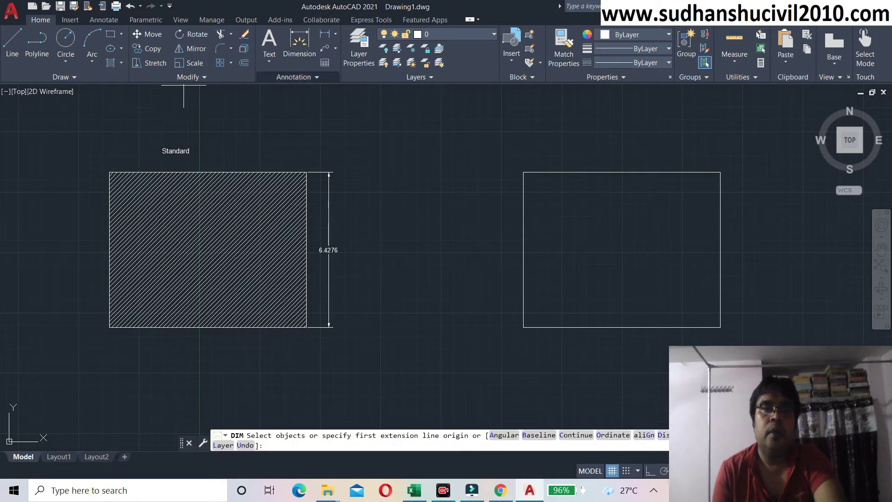
{"action": "left_click", "coordinate": [109, 327]}
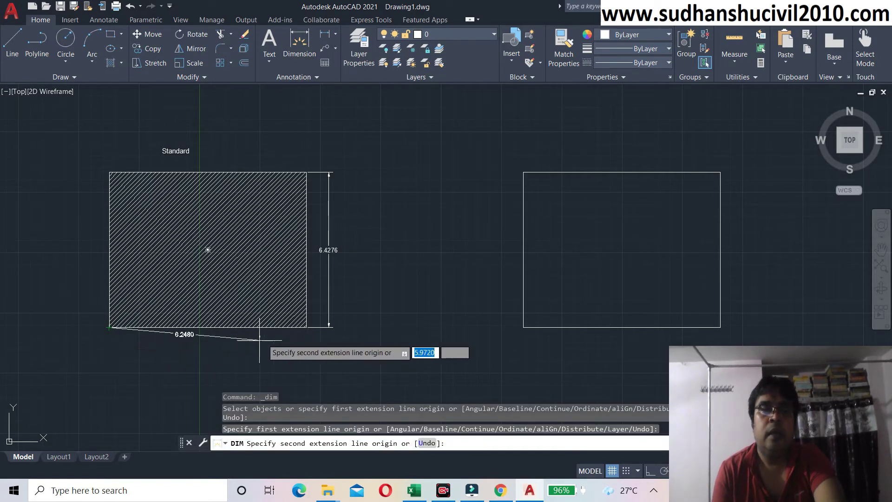
{"action": "left_click", "coordinate": [306, 327]}
{"action": "left_click", "coordinate": [302, 347]}
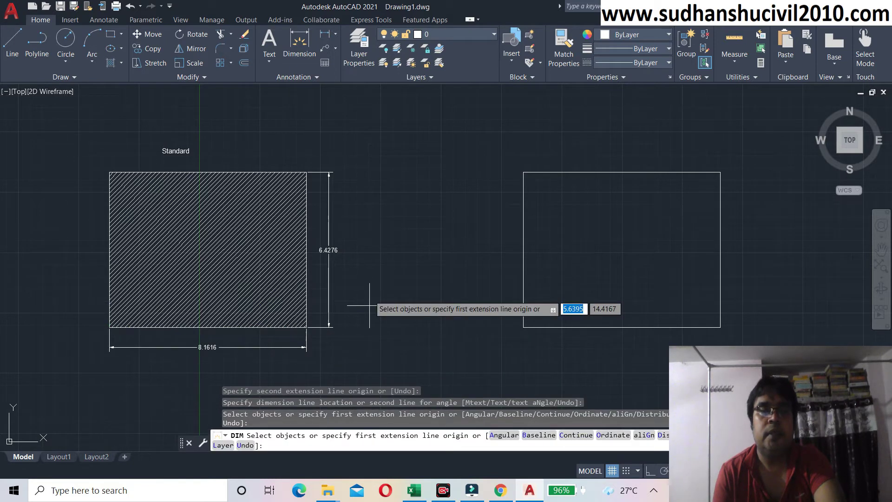
{"action": "scroll", "coordinate": [355, 229], "scroll_direction": "down", "scroll_amount": 2}
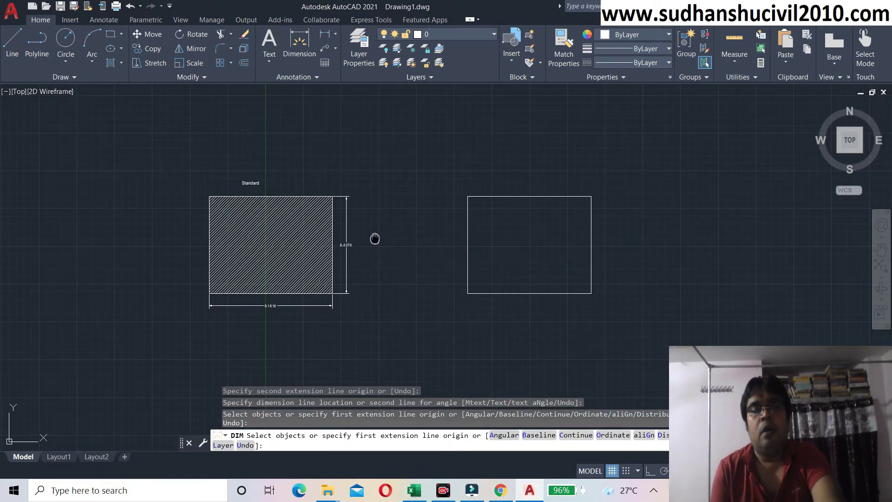
{"action": "middle_click_drag", "start_coordinate": [374, 239], "coordinate": [253, 239]}
{"action": "scroll", "coordinate": [130, 225], "scroll_direction": "up", "scroll_amount": 2}
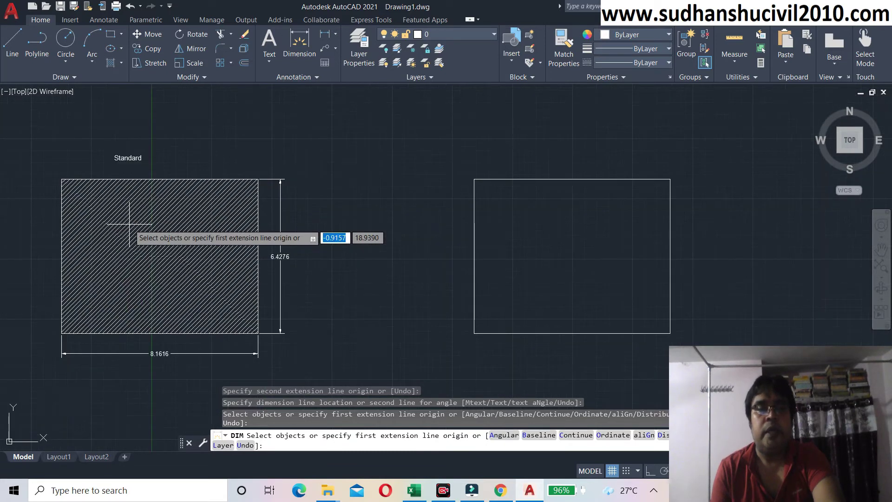
{"action": "middle_click_drag", "start_coordinate": [135, 220], "coordinate": [185, 201]}
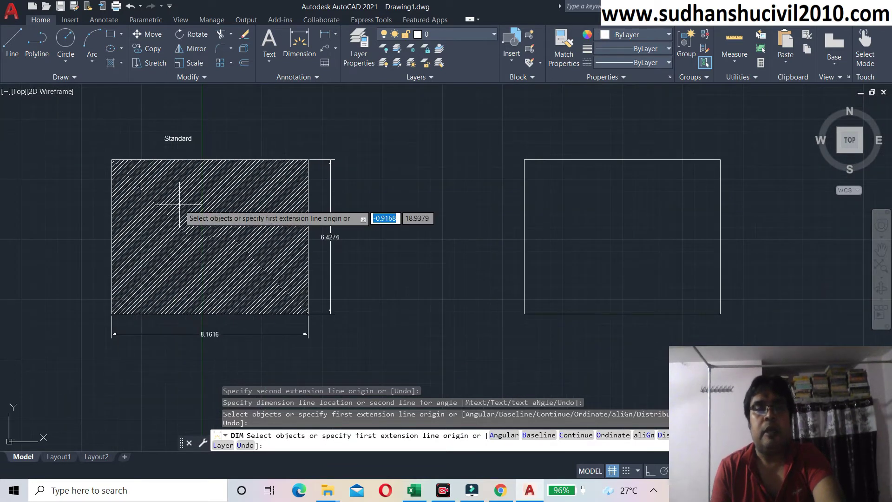
{"action": "key", "text": "Return"}
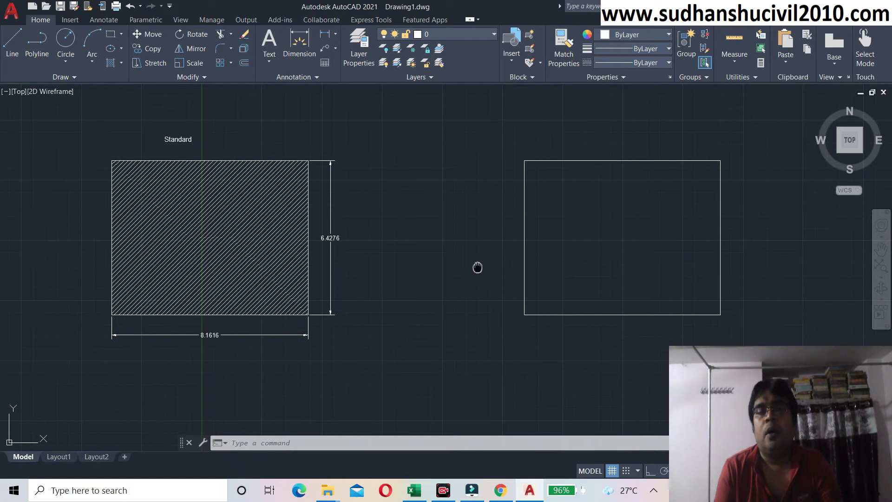
{"action": "middle_click_drag", "start_coordinate": [477, 265], "coordinate": [447, 269]}
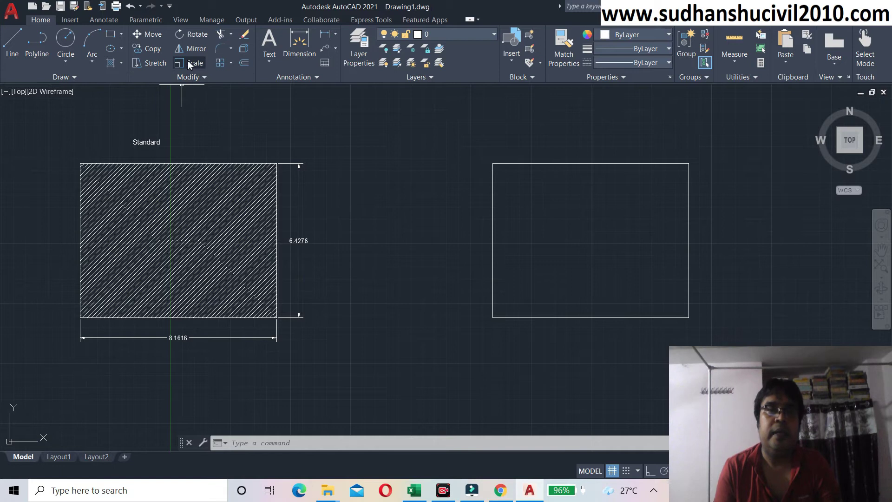
Place multiline text 'Annotative' in the Annotative text style above the right rectangle
{"action": "left_click", "coordinate": [269, 40]}
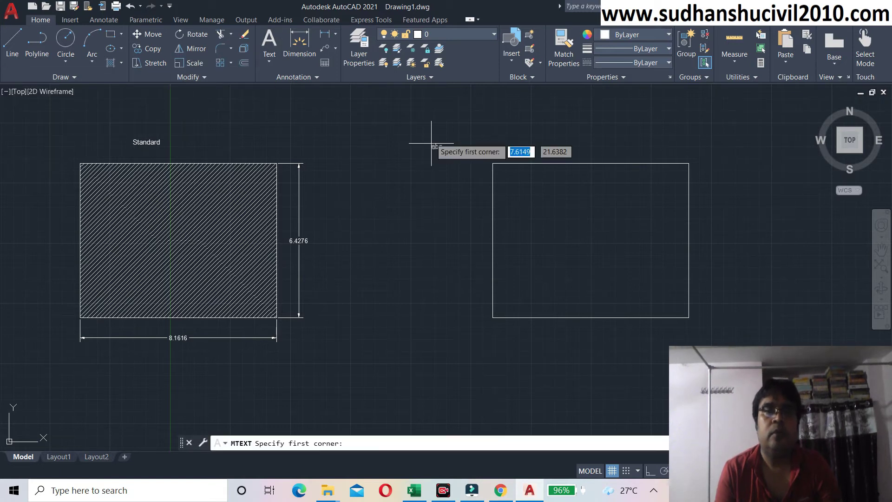
{"action": "left_click", "coordinate": [539, 133]}
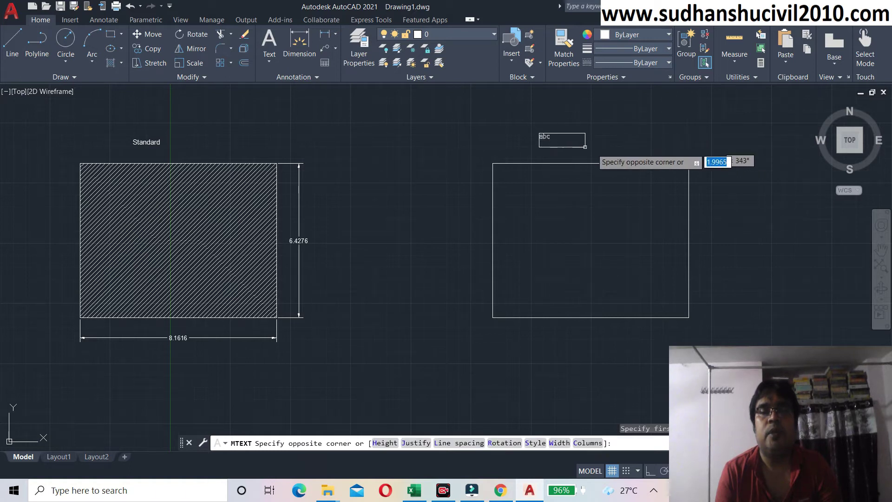
{"action": "left_click", "coordinate": [626, 149]}
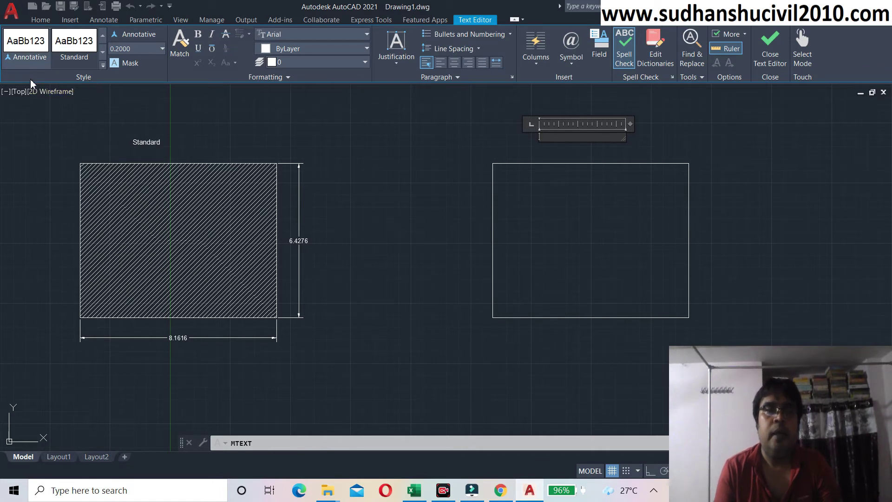
{"action": "left_click", "coordinate": [19, 48]}
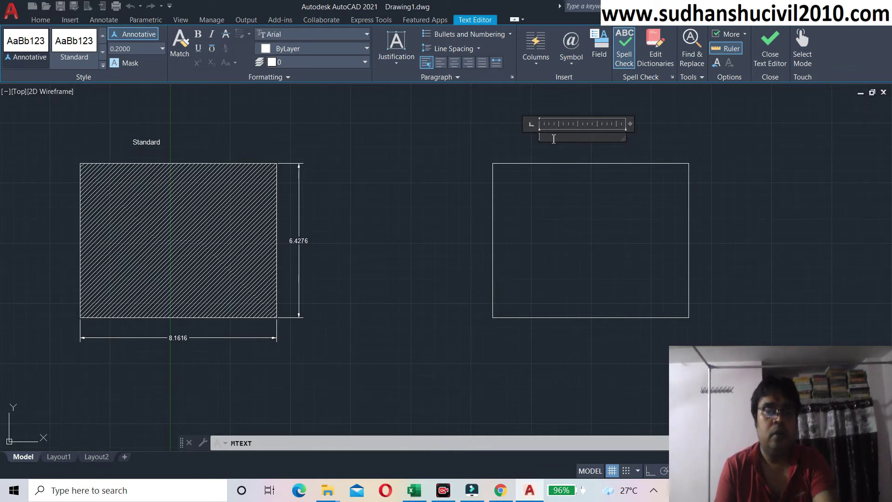
{"action": "type", "text": "Annotative"}
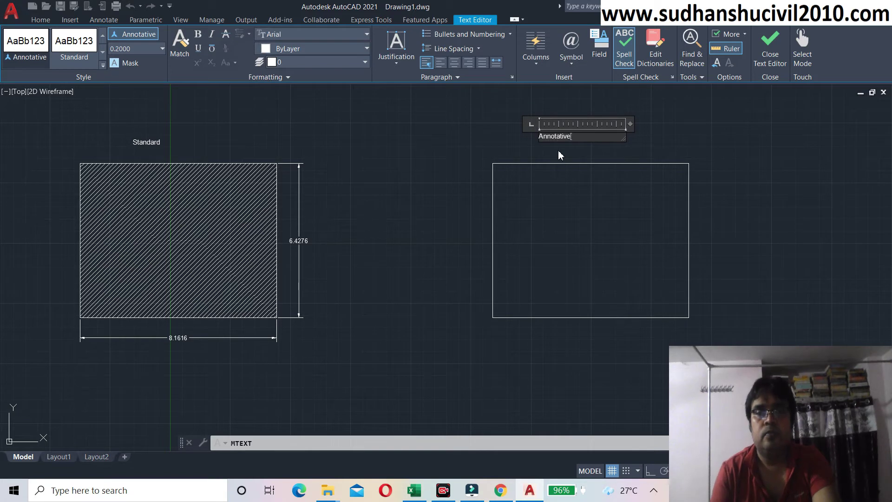
{"action": "left_click", "coordinate": [563, 145]}
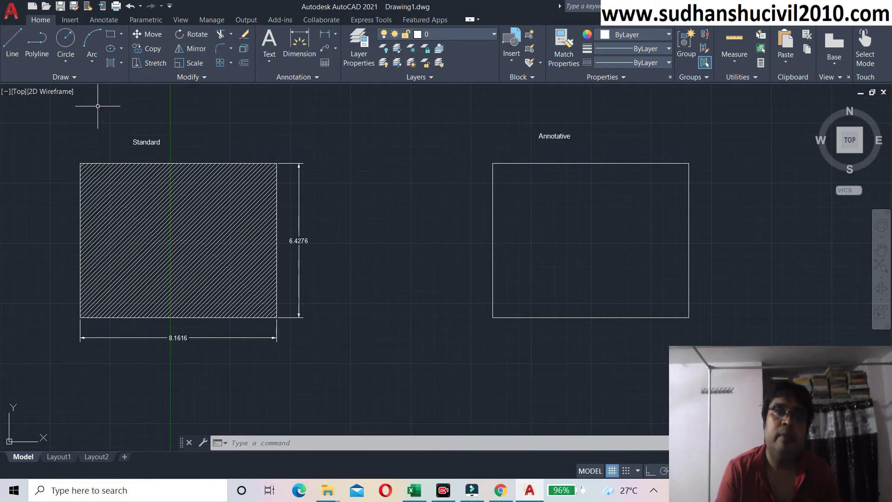
Fill the right rectangle's interior with an annotative diagonal hatch pattern
{"action": "left_click", "coordinate": [110, 63]}
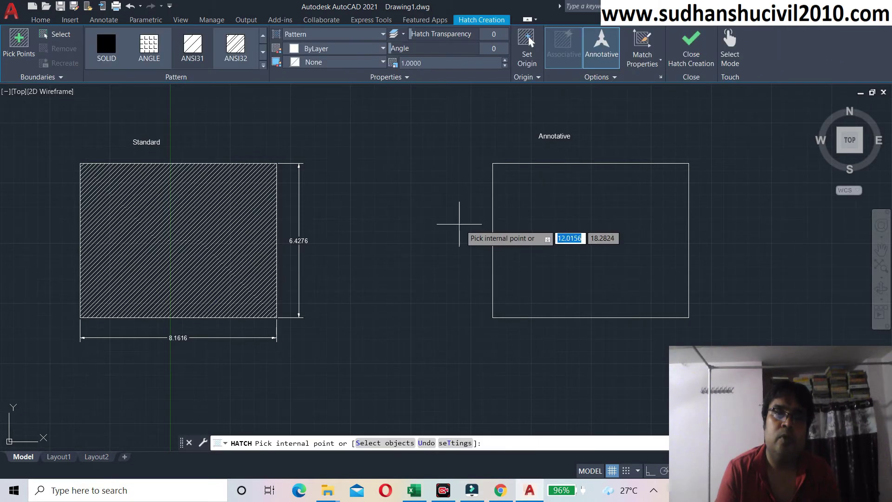
{"action": "left_click", "coordinate": [591, 238]}
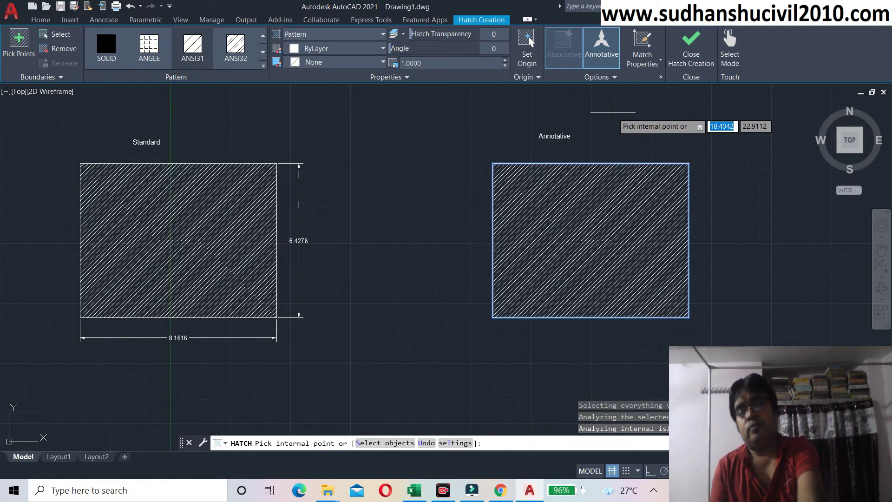
{"action": "key", "text": "Return"}
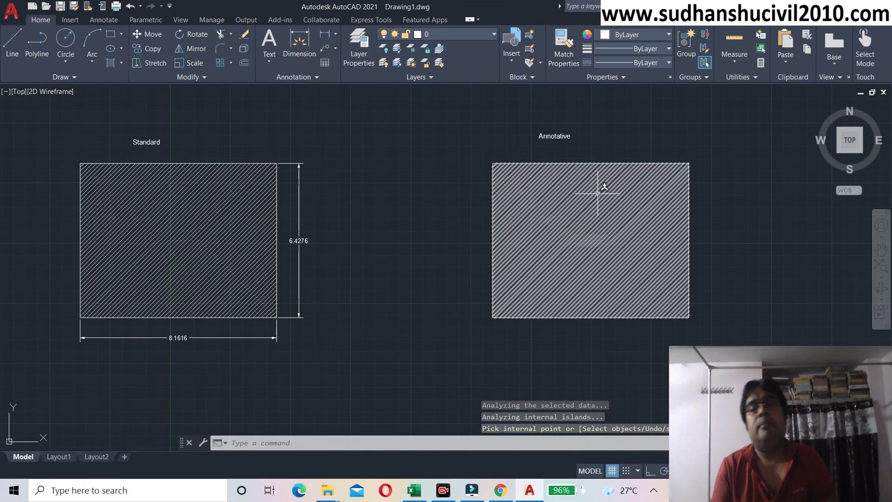
{"action": "middle_click_drag", "start_coordinate": [595, 194], "coordinate": [542, 189]}
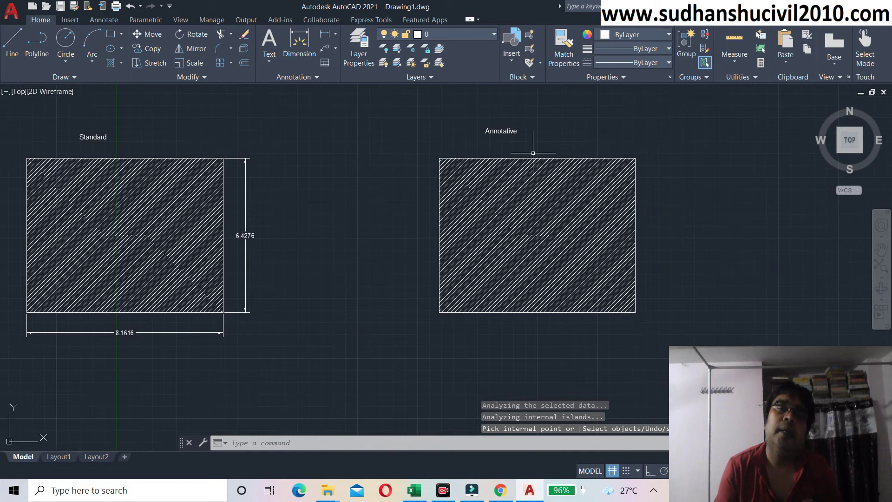
Set Annotative as current in the Dimension Style Manager, then reopen it to verify
{"action": "left_click", "coordinate": [302, 38]}
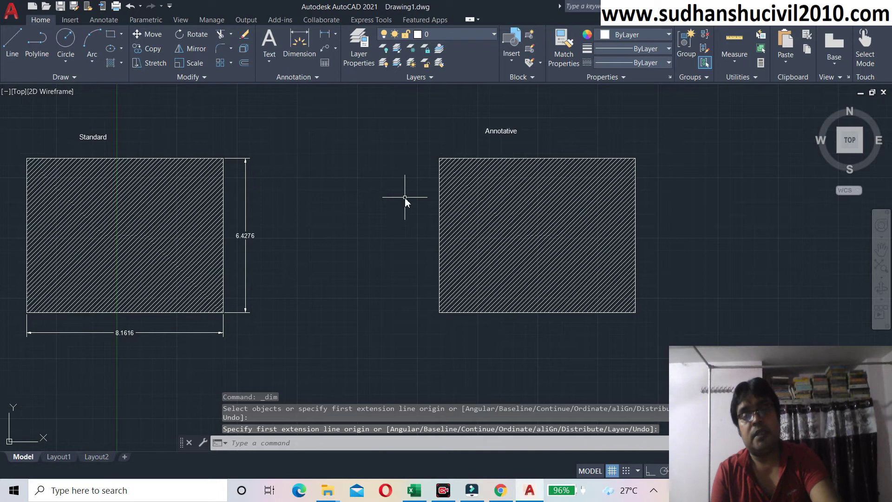
{"action": "type", "text": "d"}
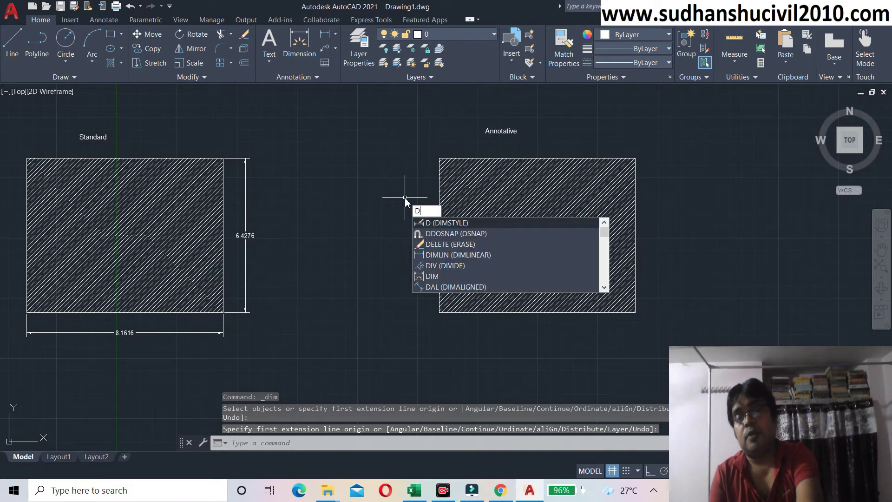
{"action": "key", "text": "Return"}
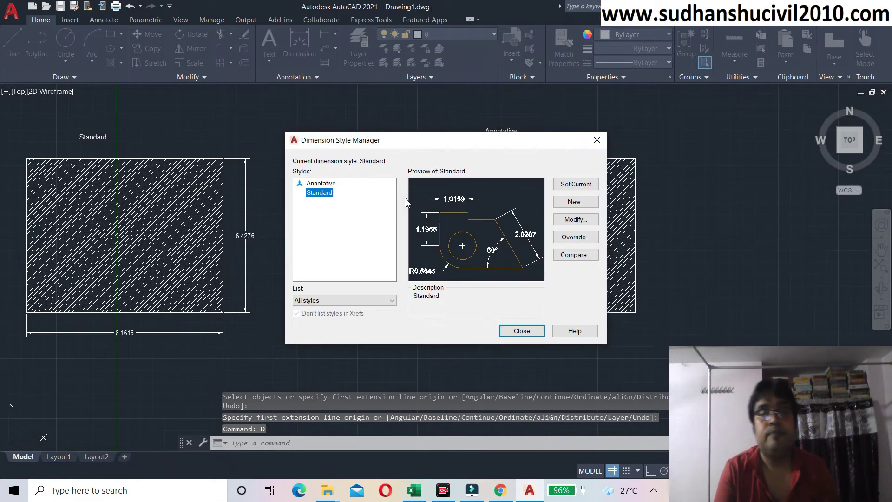
{"action": "left_click", "coordinate": [325, 184]}
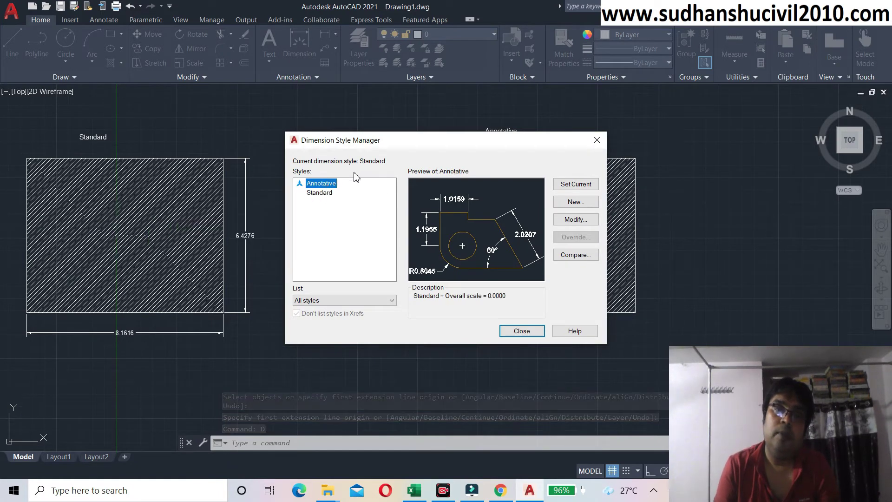
{"action": "left_click", "coordinate": [576, 184]}
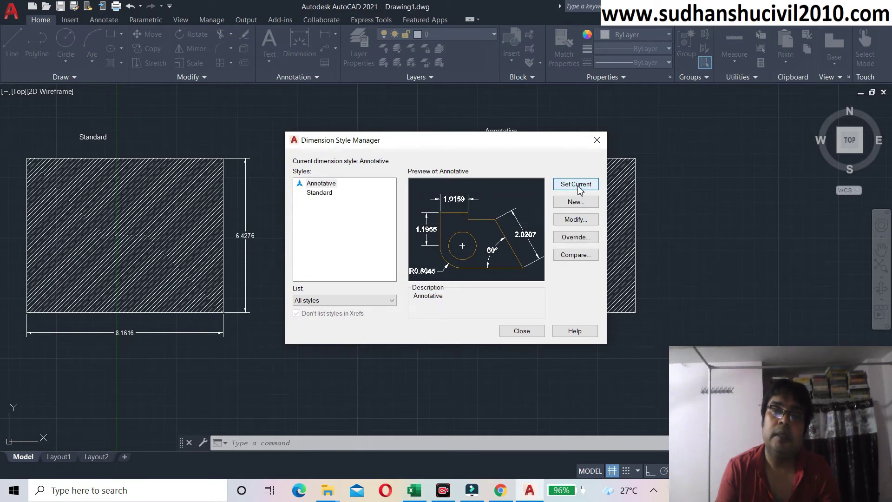
{"action": "left_click", "coordinate": [529, 334]}
{"action": "left_click", "coordinate": [529, 334]}
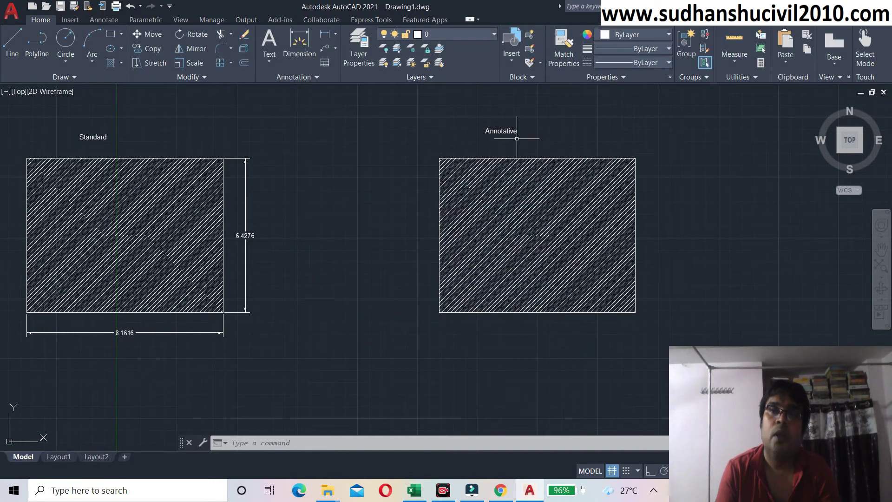
{"action": "type", "text": "D"}
{"action": "key", "text": "Return"}
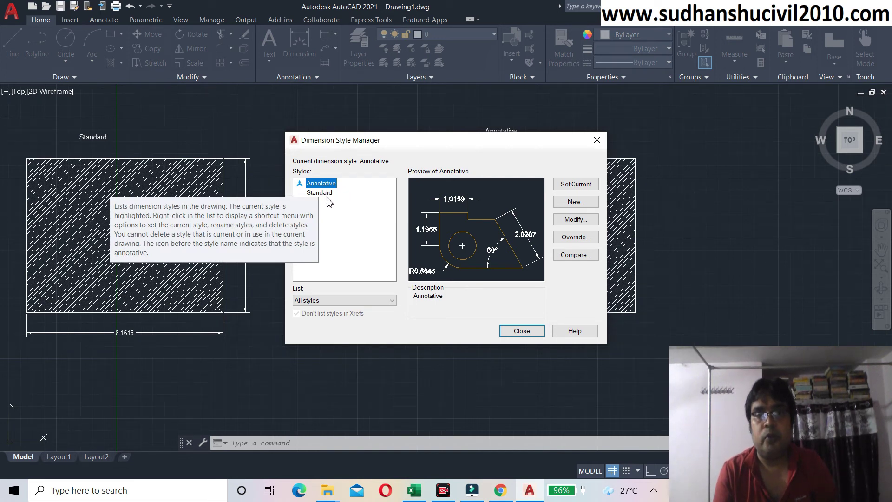
{"action": "left_click", "coordinate": [527, 331]}
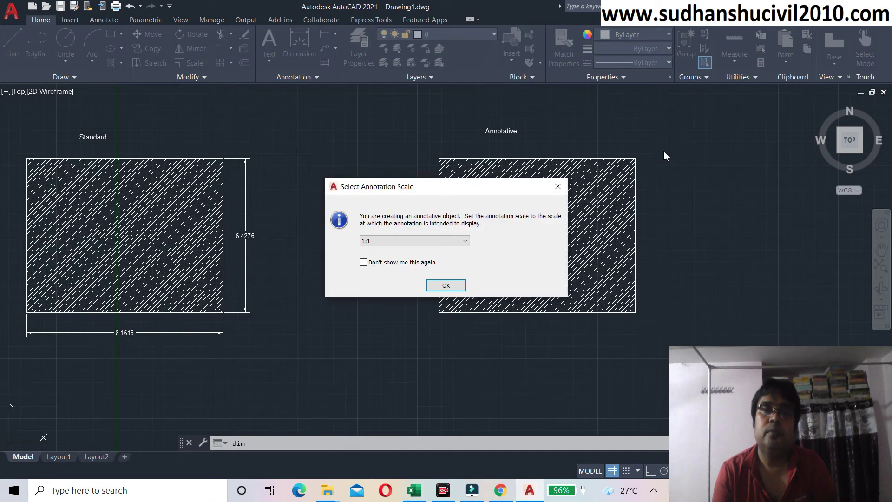
Accept the 1:1 annotation scale and dimension the right edge as 6.4276
{"action": "left_click", "coordinate": [558, 187]}
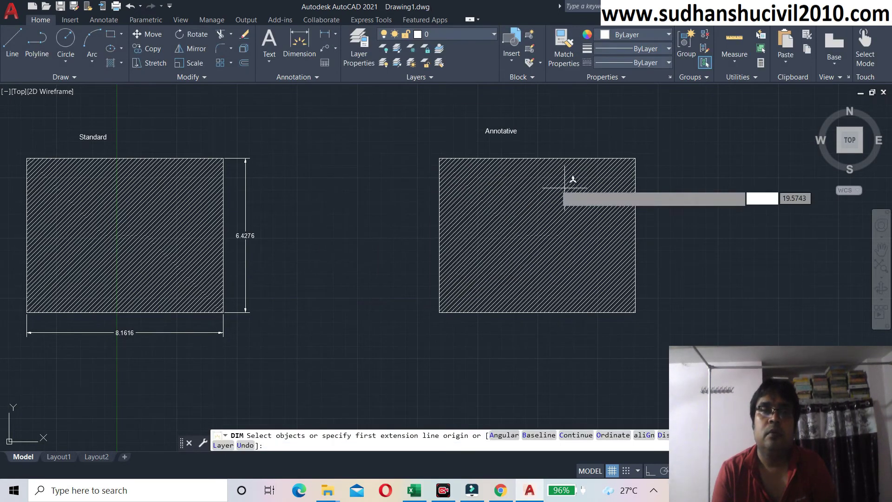
{"action": "left_click", "coordinate": [324, 36]}
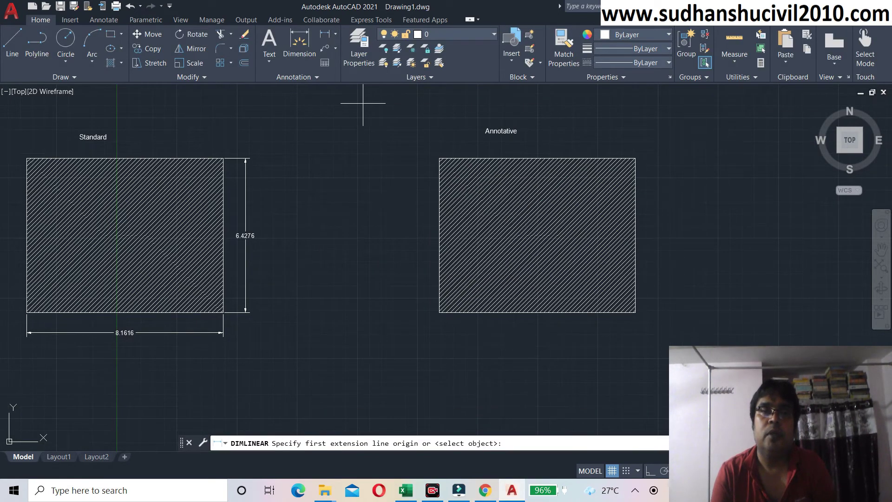
{"action": "left_click", "coordinate": [635, 158]}
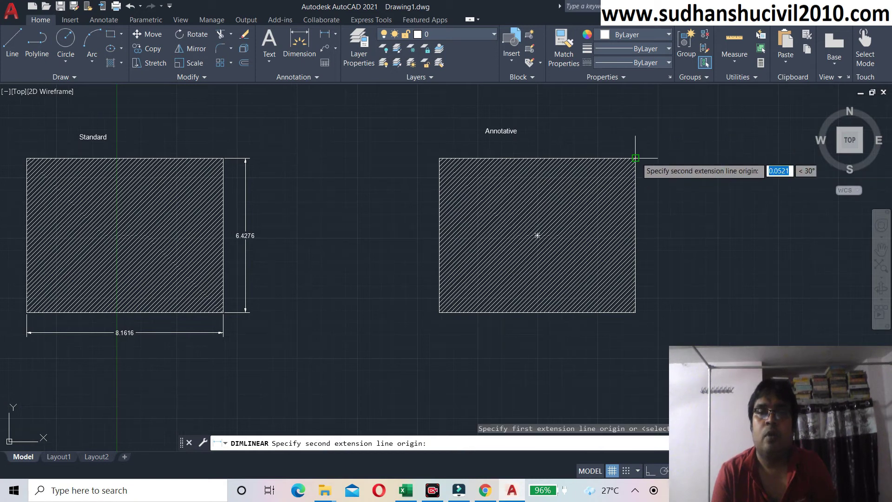
{"action": "left_click", "coordinate": [635, 312]}
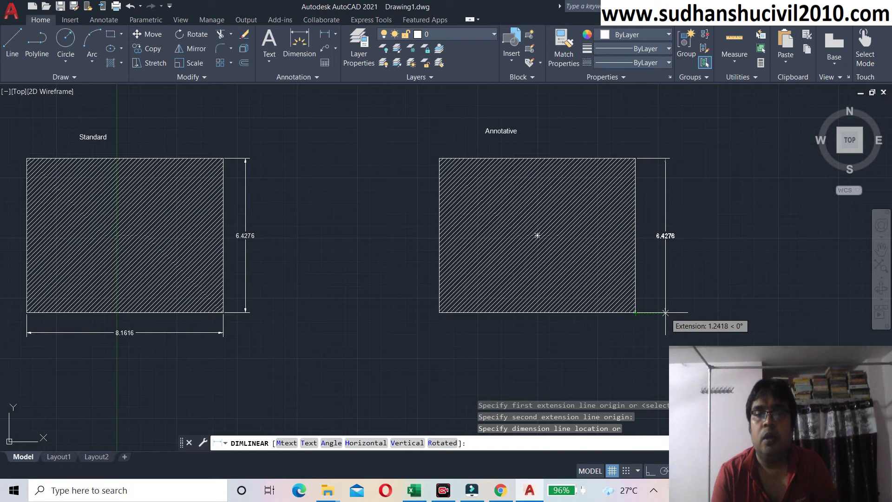
{"action": "left_click", "coordinate": [659, 309]}
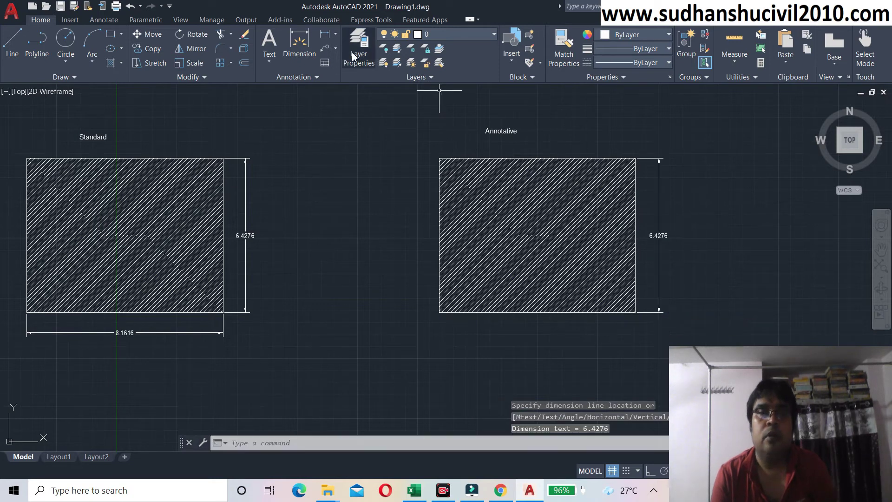
Add the 8.1616 width dimension below the Annotative rectangle
{"action": "key", "text": "Return"}
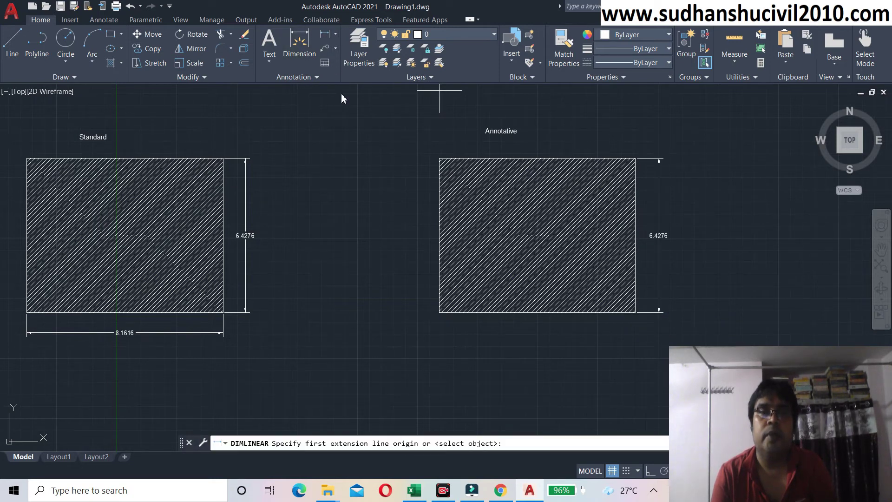
{"action": "left_click", "coordinate": [439, 312]}
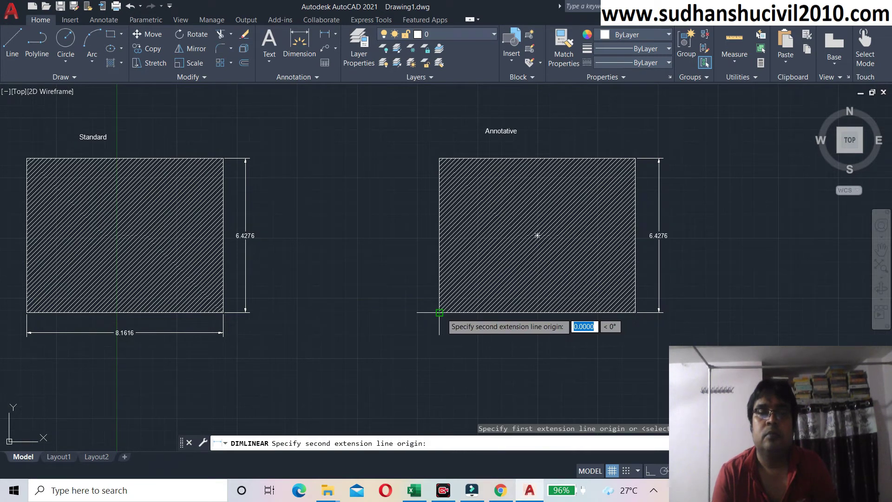
{"action": "left_click", "coordinate": [635, 312]}
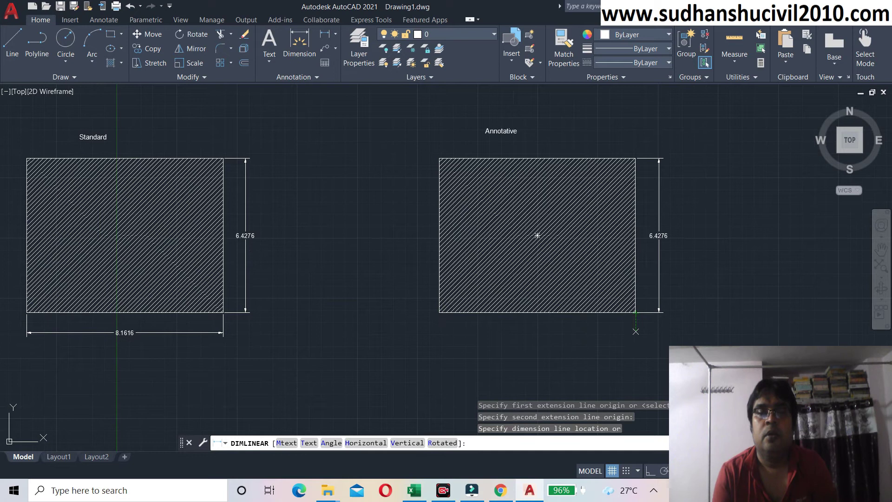
{"action": "left_click", "coordinate": [585, 331]}
{"action": "scroll", "coordinate": [501, 260], "scroll_direction": "down", "scroll_amount": 3}
{"action": "mouse_move", "coordinate": [428, 273]}
{"action": "middle_mouse_down"}
{"action": "mouse_move", "coordinate": [381, 242]}
{"action": "mouse_move", "coordinate": [280, 217]}
{"action": "middle_mouse_up"}
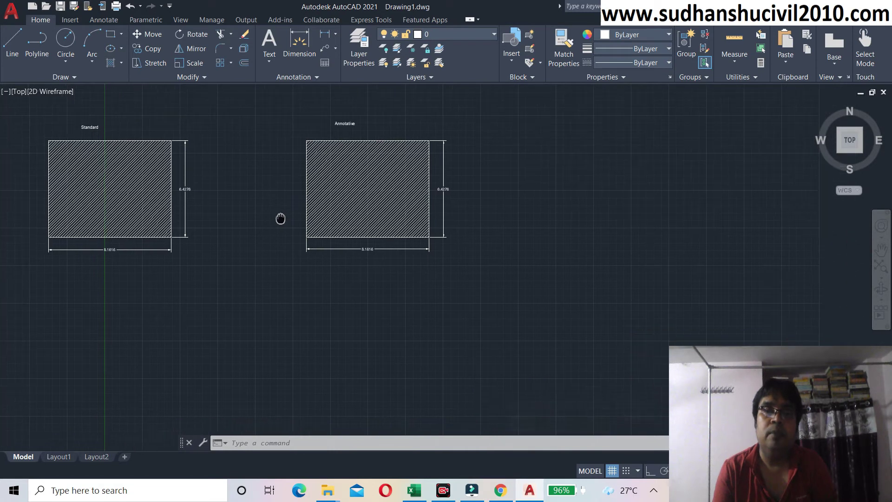
Set the annotation scale to 1:2 so the Annotative label, hatch and dimensions enlarge
{"action": "mouse_move", "coordinate": [750, 415]}
{"action": "left_mouse_down"}
{"action": "mouse_move", "coordinate": [731, 335]}
{"action": "mouse_move", "coordinate": [726, 145]}
{"action": "left_mouse_up"}
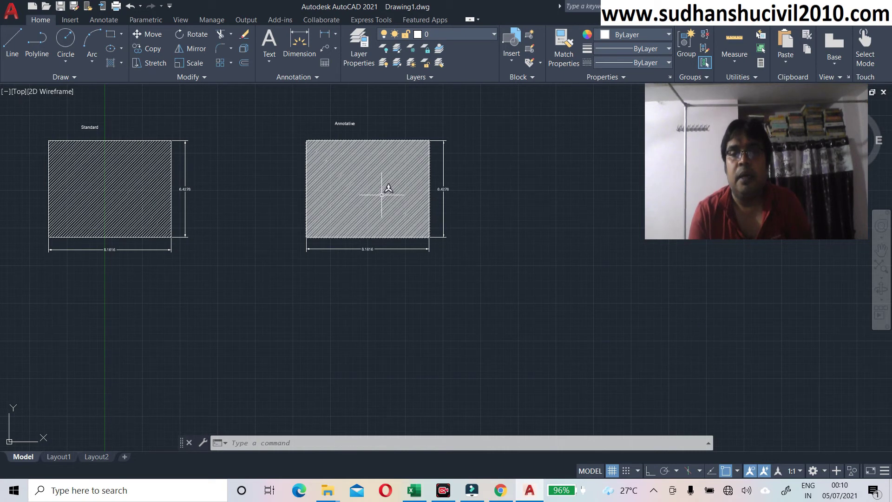
{"action": "middle_click_drag", "start_coordinate": [380, 193], "coordinate": [473, 309]}
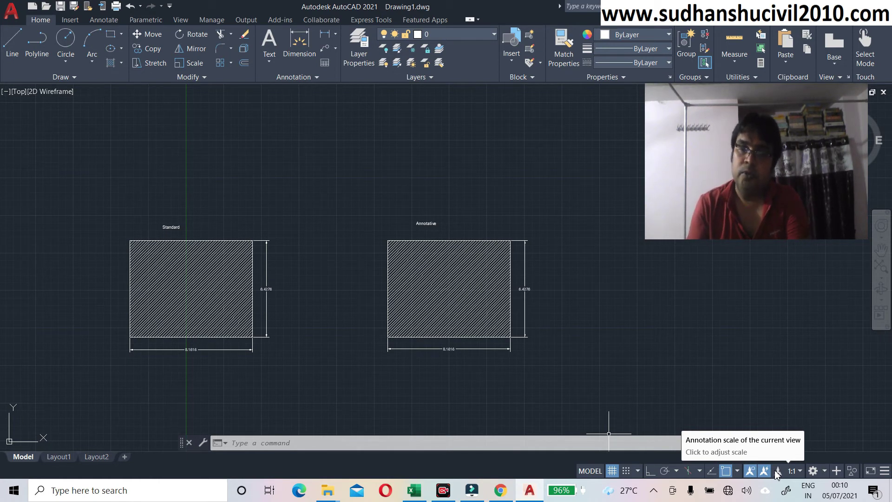
{"action": "left_click", "coordinate": [776, 471]}
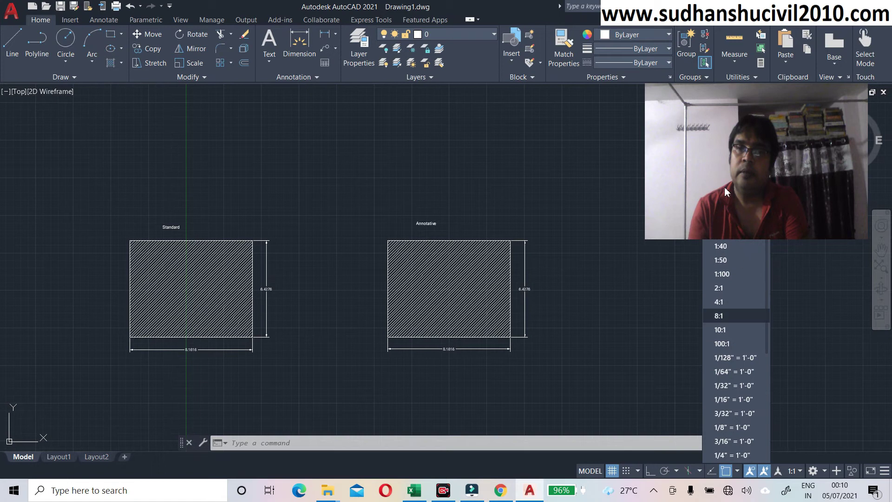
{"action": "key", "text": "Escape"}
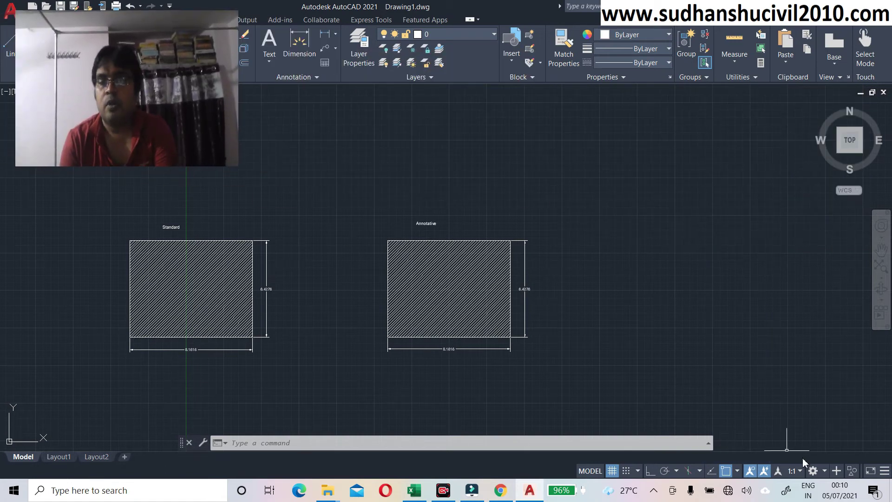
{"action": "left_click", "coordinate": [823, 471]}
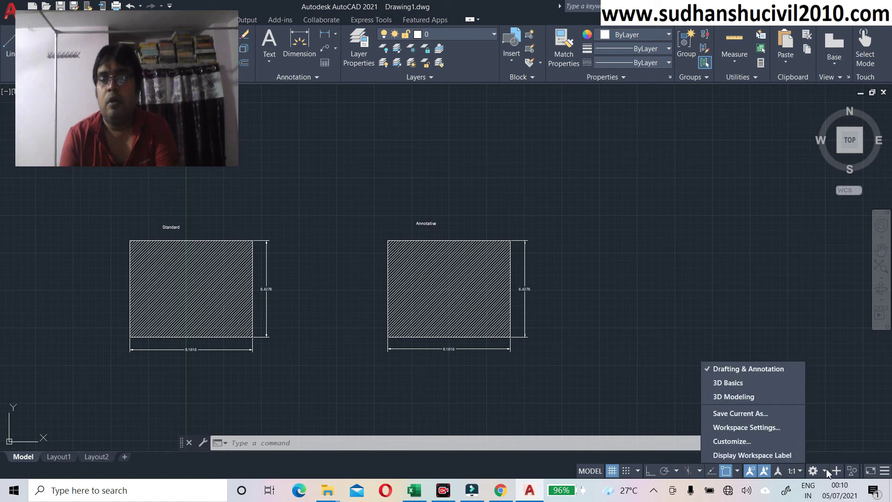
{"action": "left_click", "coordinate": [780, 477]}
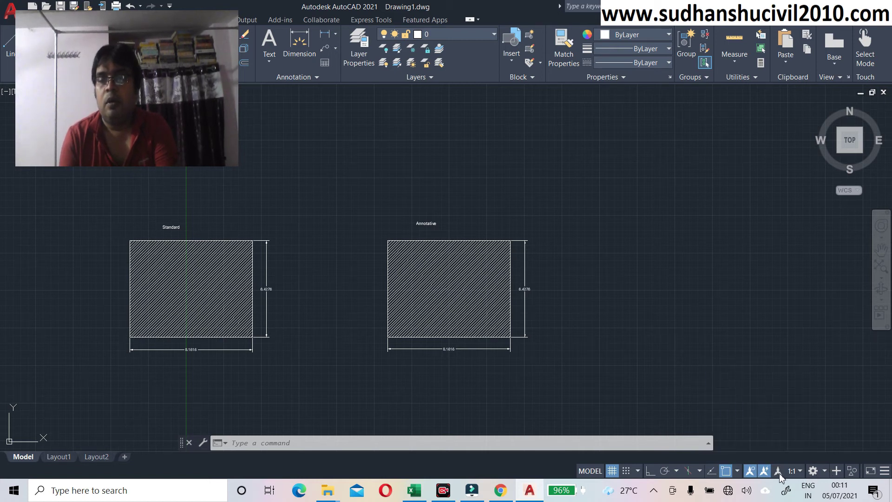
{"action": "left_click", "coordinate": [792, 471]}
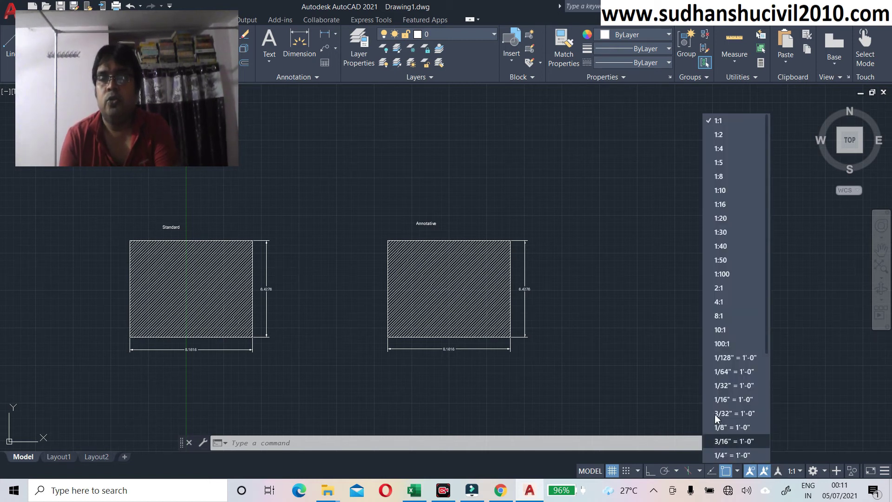
{"action": "left_click", "coordinate": [727, 139]}
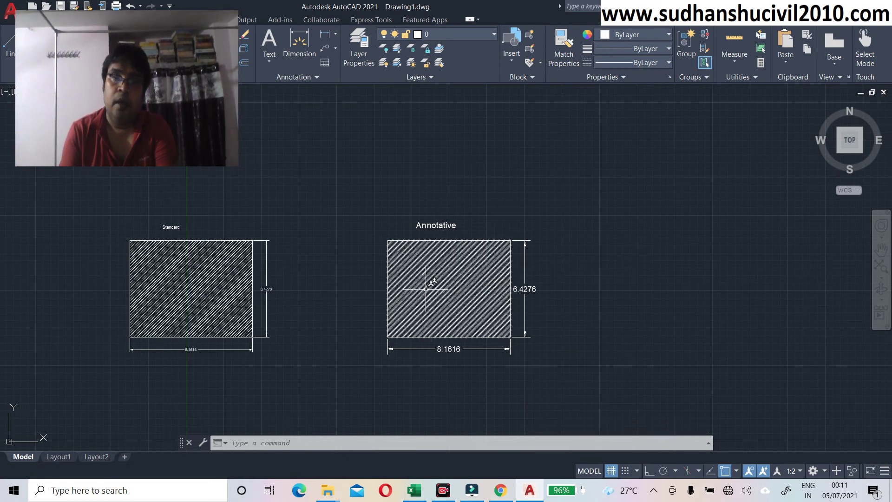
{"action": "scroll", "coordinate": [448, 283], "scroll_direction": "up", "scroll_amount": 2}
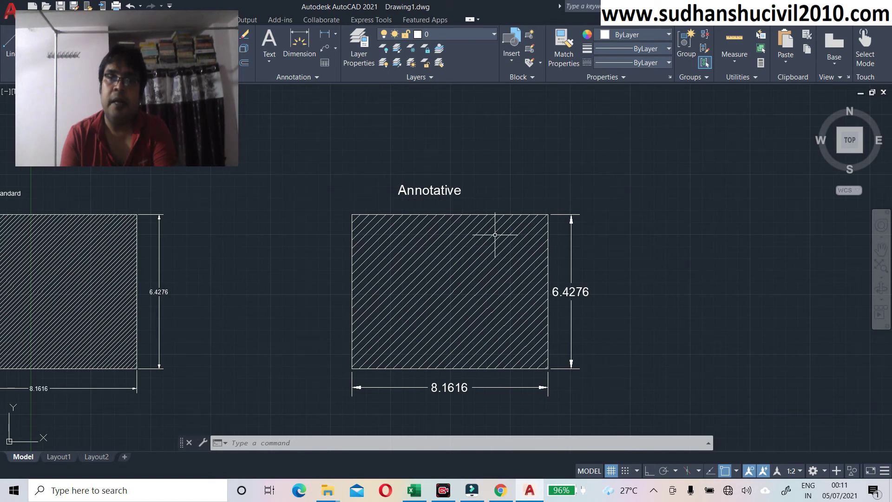
Set the annotation scale to 1:4 and zoom out to see both rectangles
{"action": "left_click", "coordinate": [779, 472]}
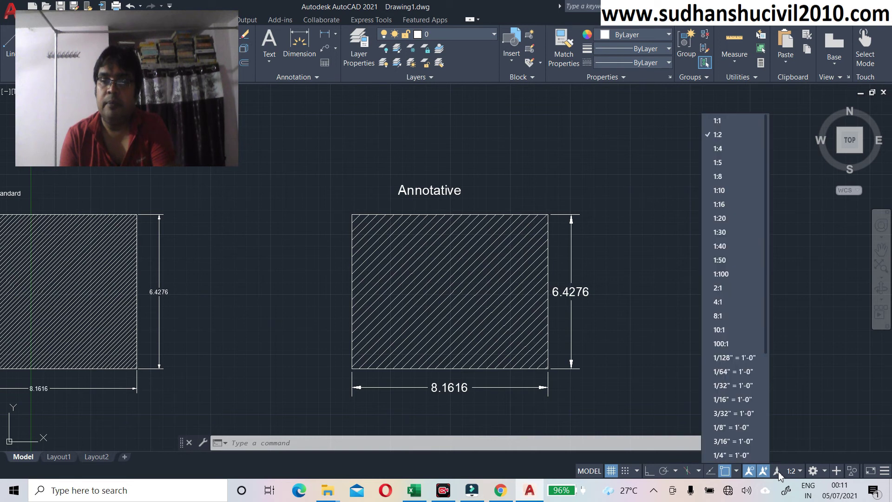
{"action": "left_click", "coordinate": [717, 151]}
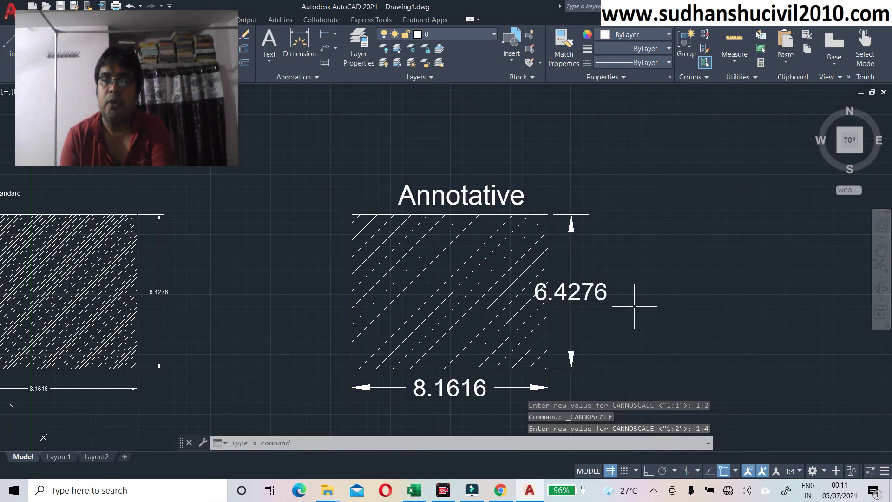
{"action": "scroll", "coordinate": [634, 306], "scroll_direction": "down", "scroll_amount": 2}
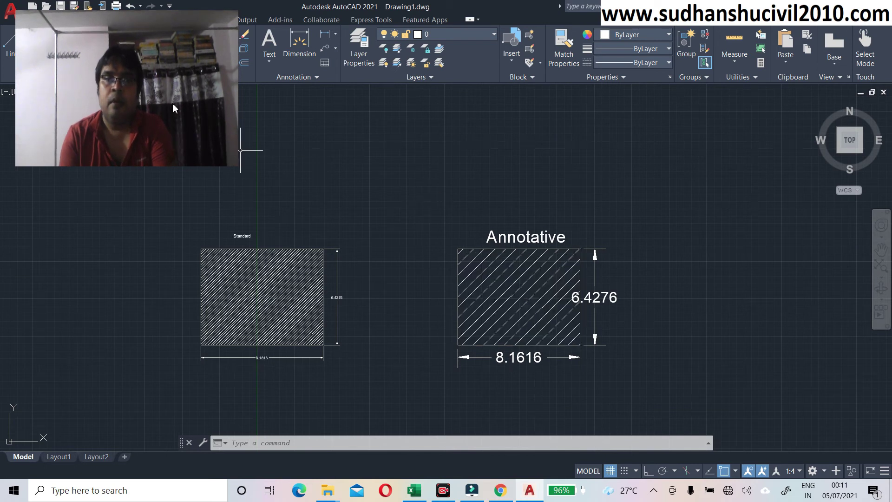
{"action": "mouse_move", "coordinate": [173, 108]}
{"action": "left_mouse_down"}
{"action": "mouse_move", "coordinate": [758, 344]}
{"action": "mouse_move", "coordinate": [792, 395]}
{"action": "left_mouse_up"}
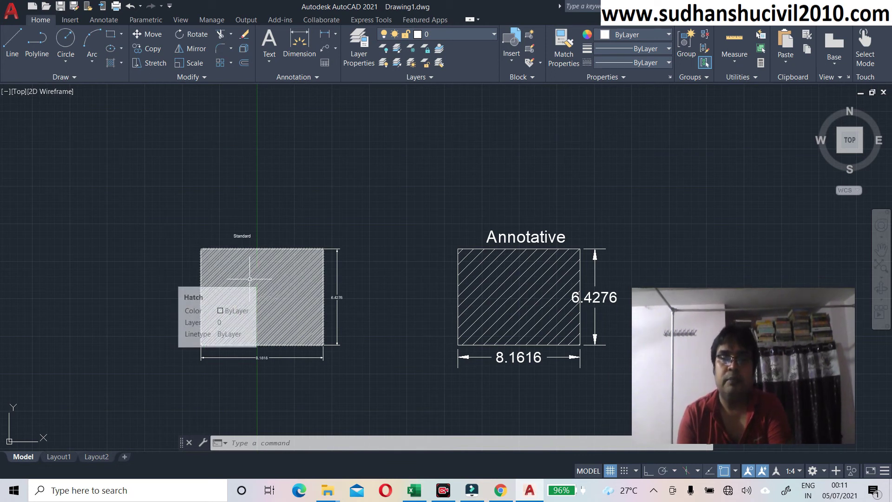
Change the Standard rectangle's hatch scale to 2 in Quick Properties
{"action": "scroll", "coordinate": [253, 279], "scroll_direction": "up", "scroll_amount": 2}
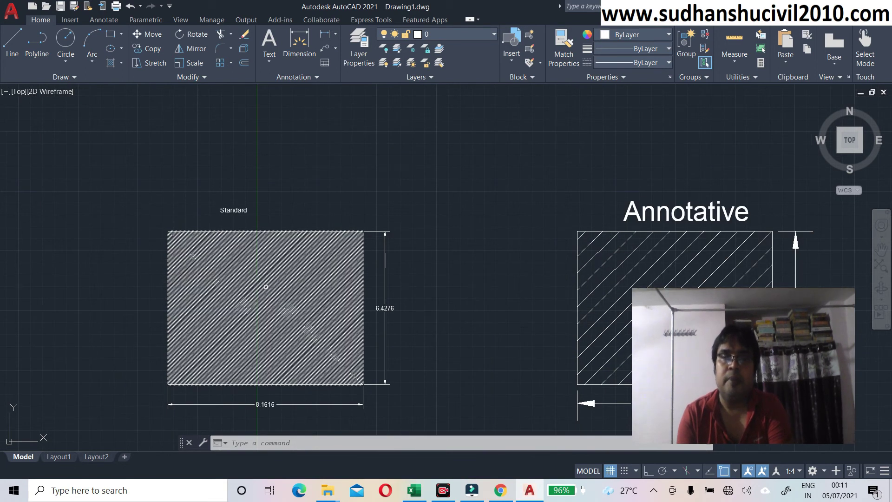
{"action": "left_click", "coordinate": [263, 293]}
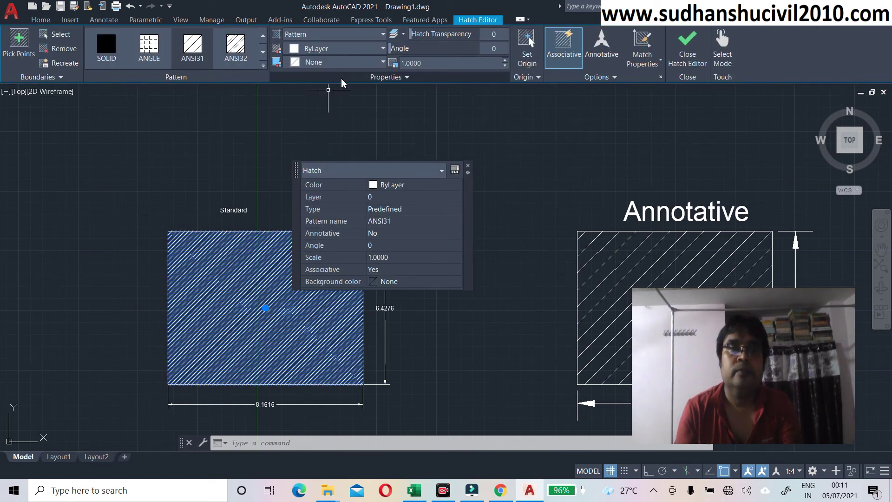
{"action": "left_click", "coordinate": [369, 172]}
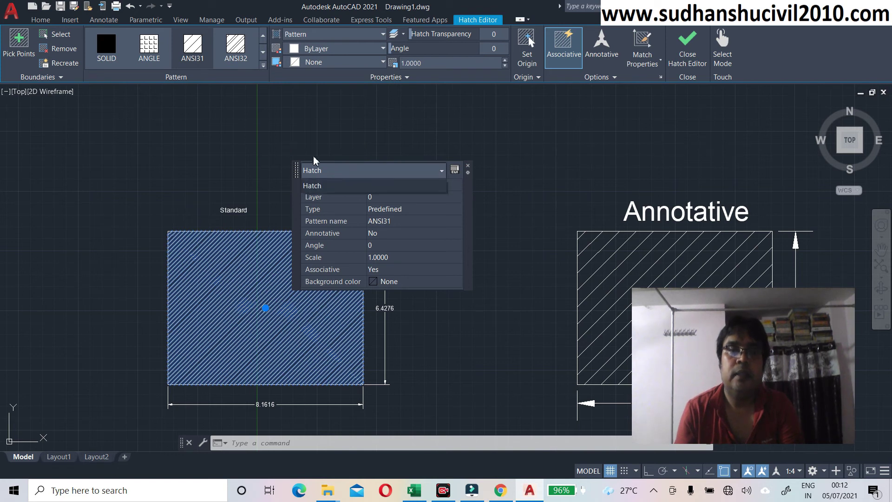
{"action": "left_click", "coordinate": [395, 264]}
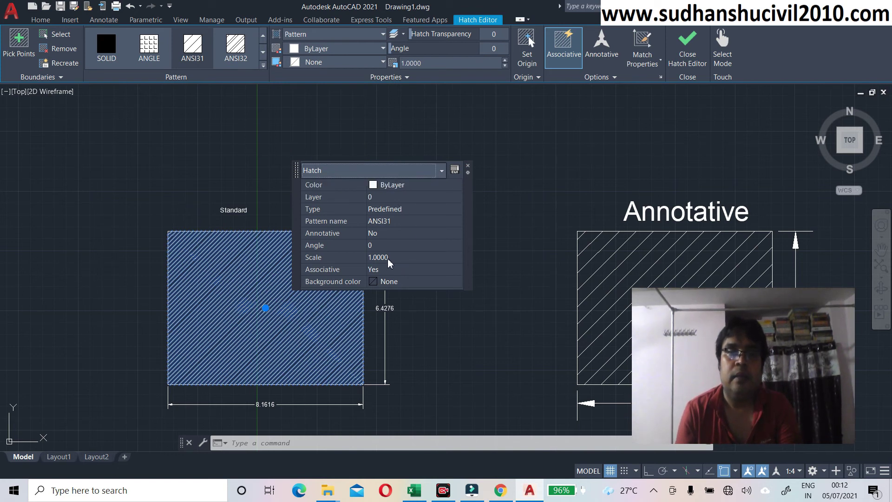
{"action": "key", "text": "BackSpace"}
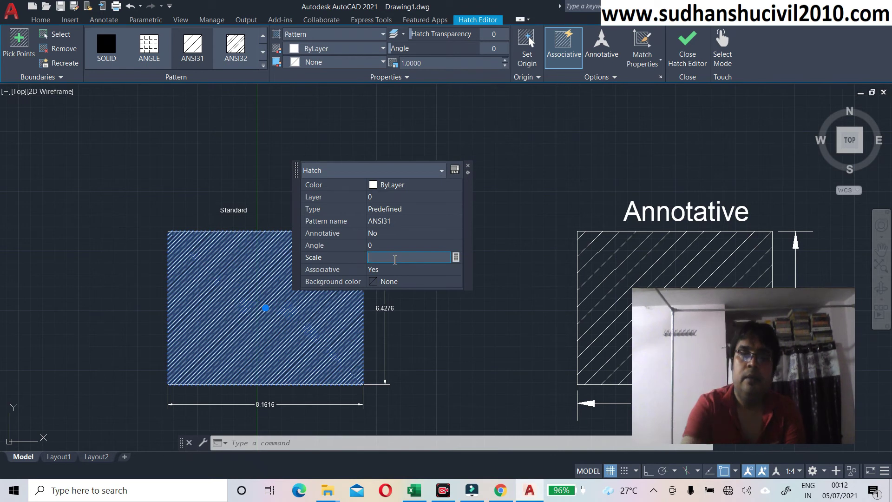
{"action": "type", "text": "2"}
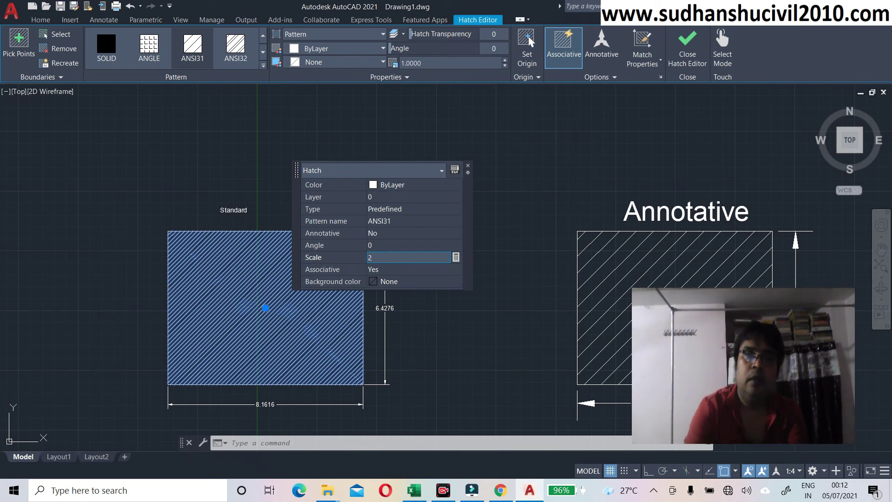
{"action": "left_click", "coordinate": [401, 271]}
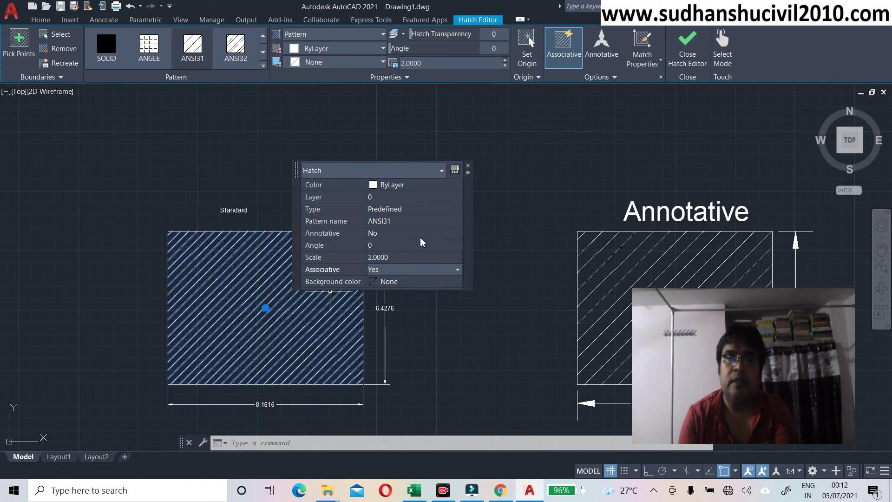
{"action": "left_click", "coordinate": [468, 167]}
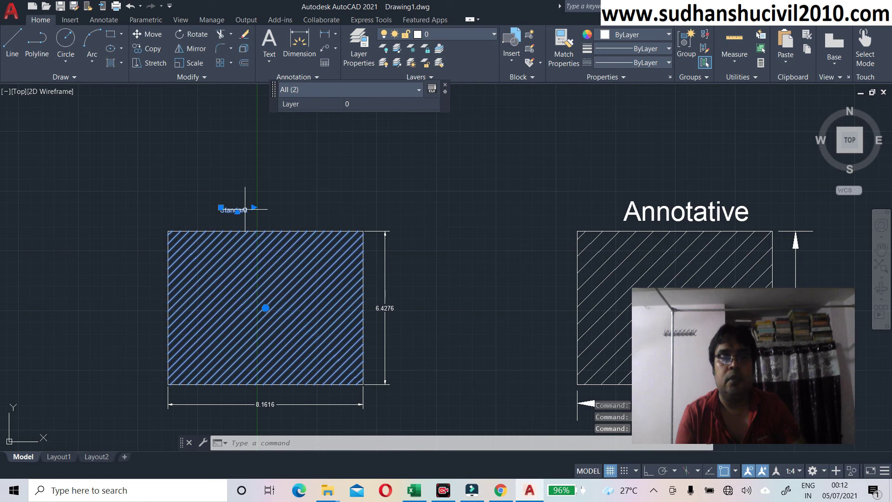
{"action": "key", "text": "Escape"}
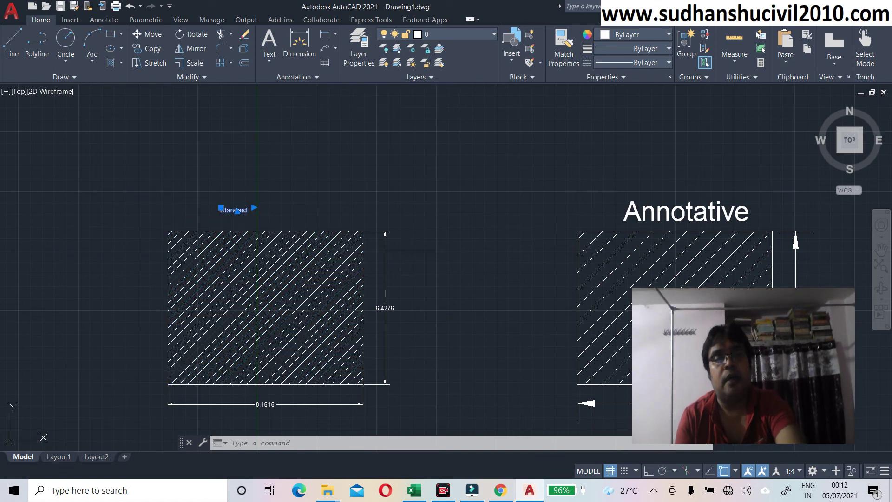
{"action": "double_click", "coordinate": [237, 210]}
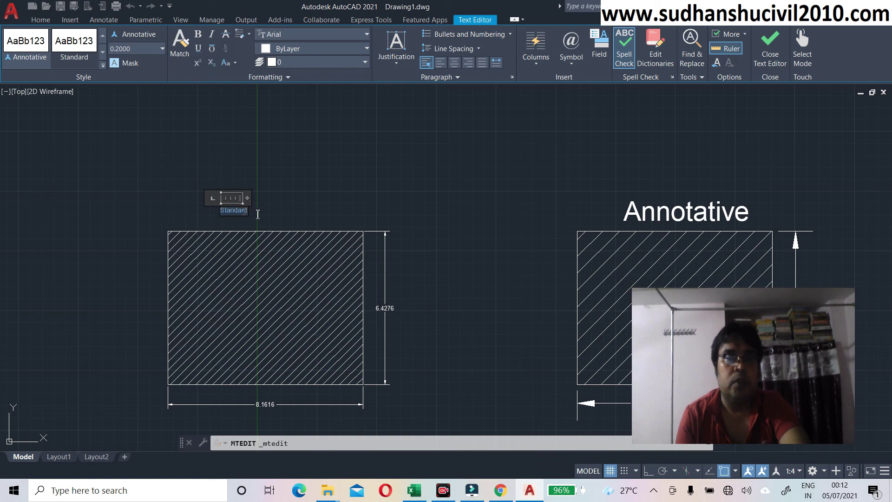
{"action": "left_click", "coordinate": [163, 49]}
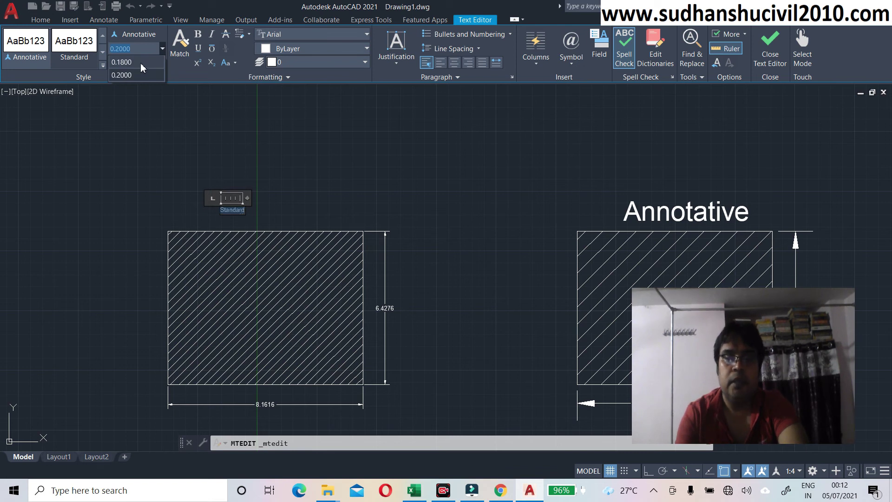
{"action": "key", "text": "BackSpace"}
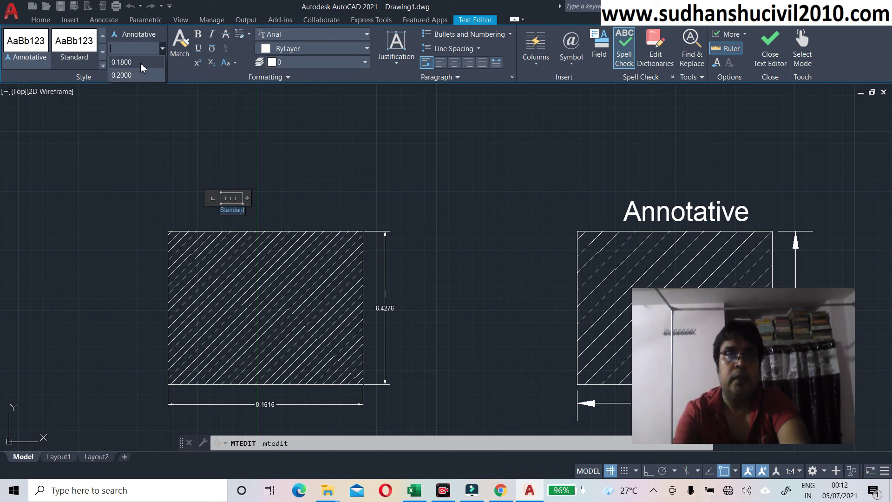
{"action": "type", "text": "3"}
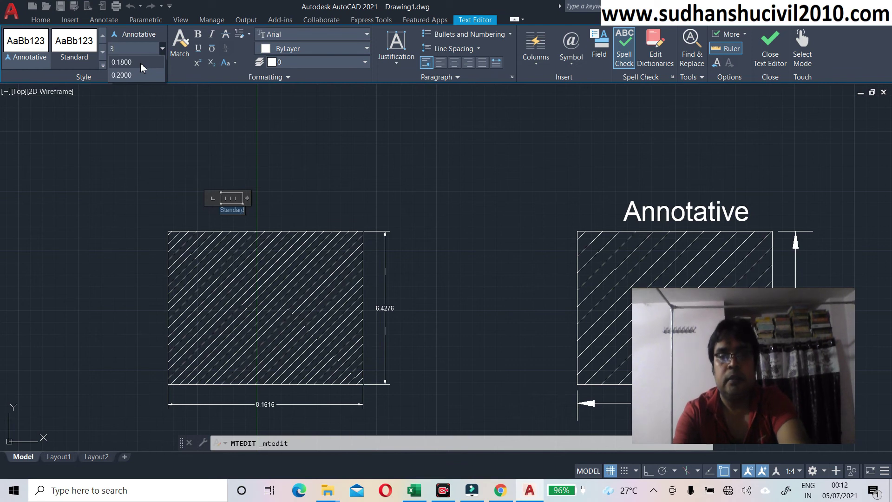
{"action": "key", "text": "Escape"}
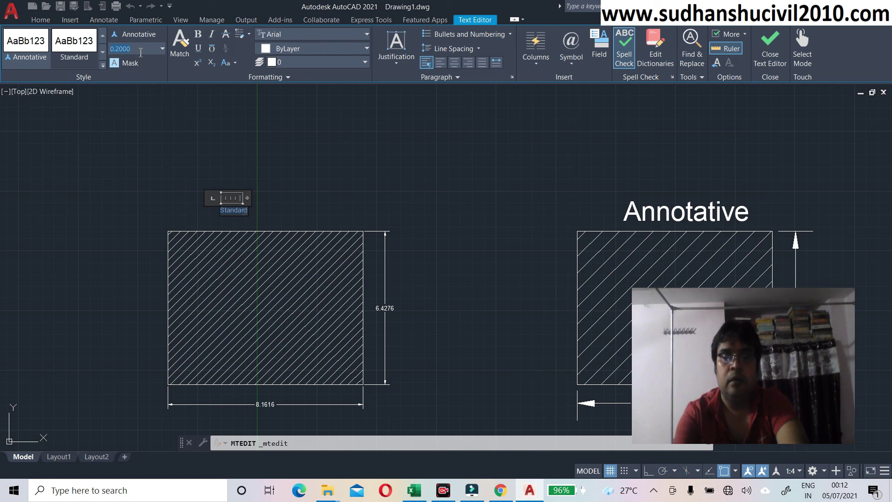
{"action": "type", "text": "5"}
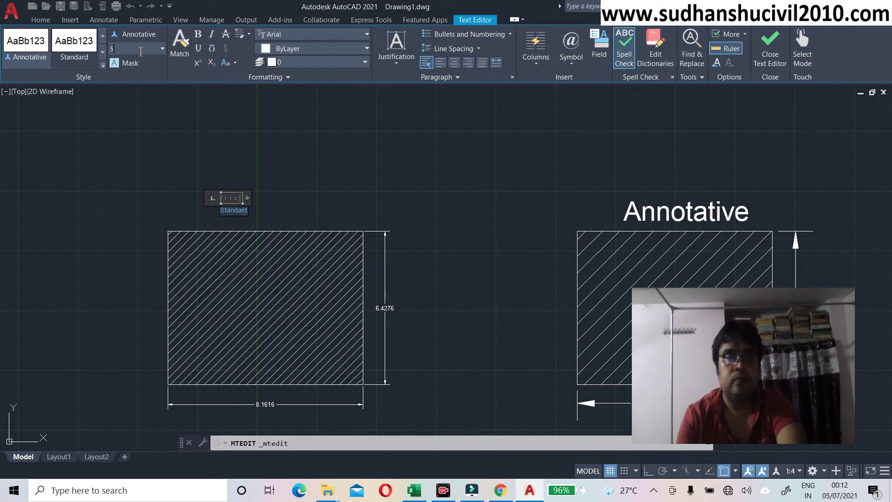
{"action": "key", "text": "Return"}
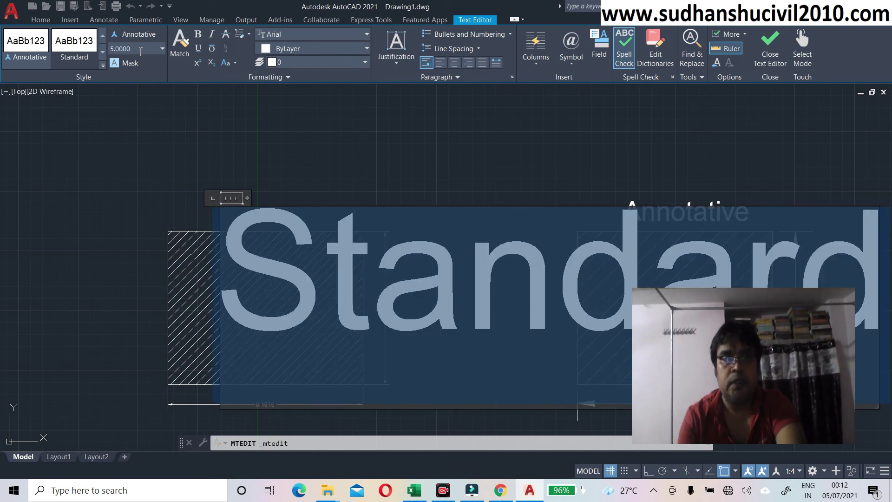
{"action": "type", "text": "0.2"}
{"action": "key", "text": "Return"}
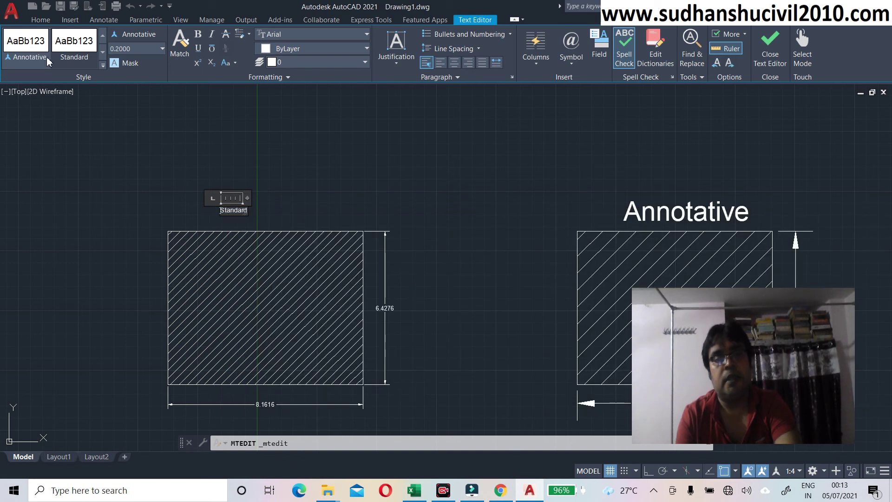
{"action": "key", "text": "Escape"}
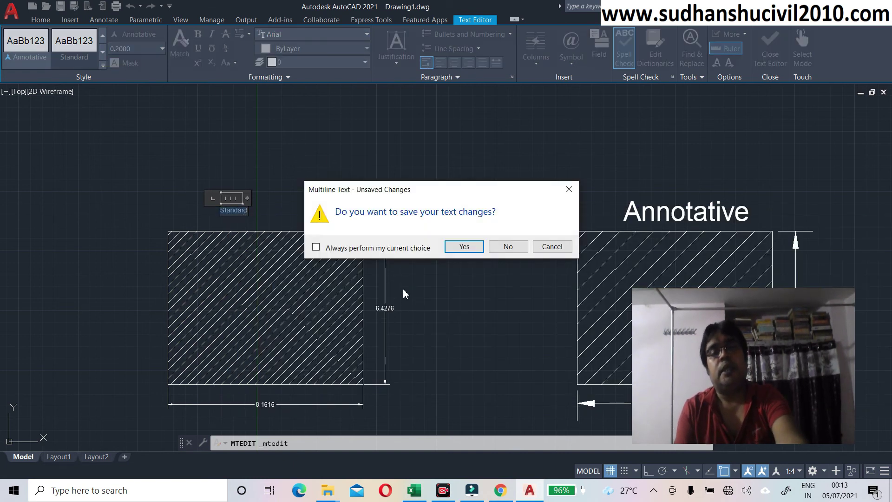
{"action": "left_click", "coordinate": [568, 189]}
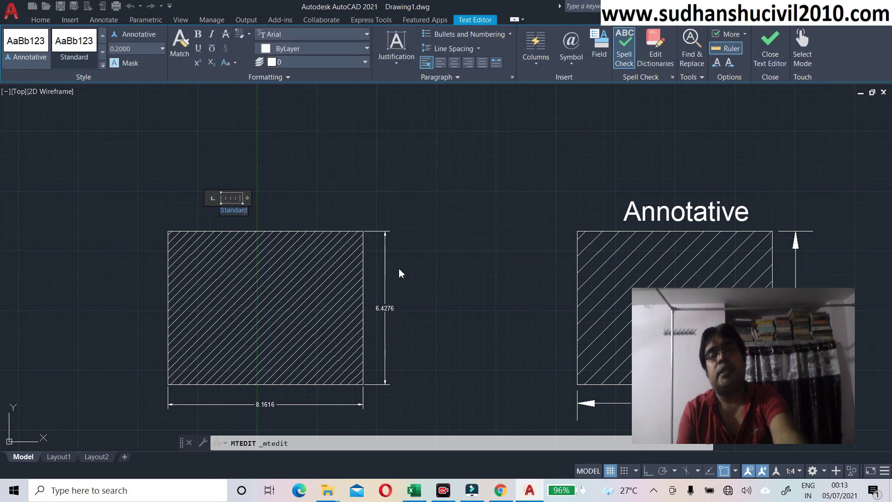
{"action": "key", "text": "Escape"}
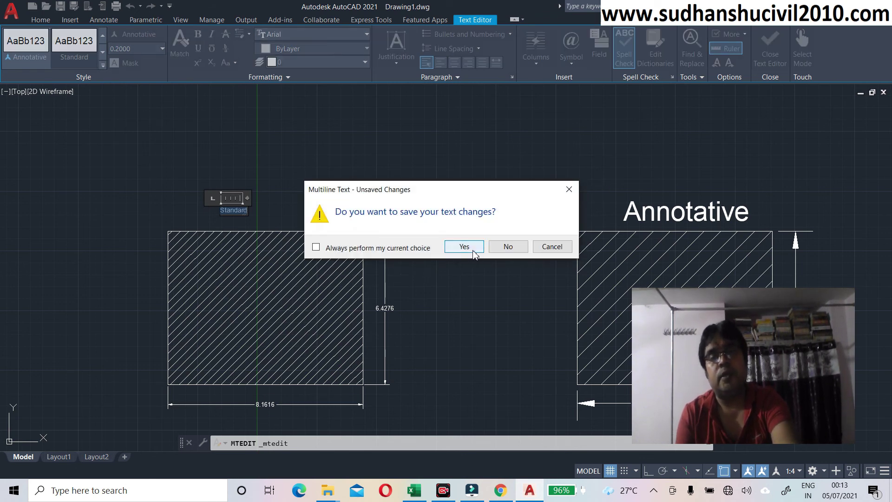
{"action": "left_click", "coordinate": [492, 246]}
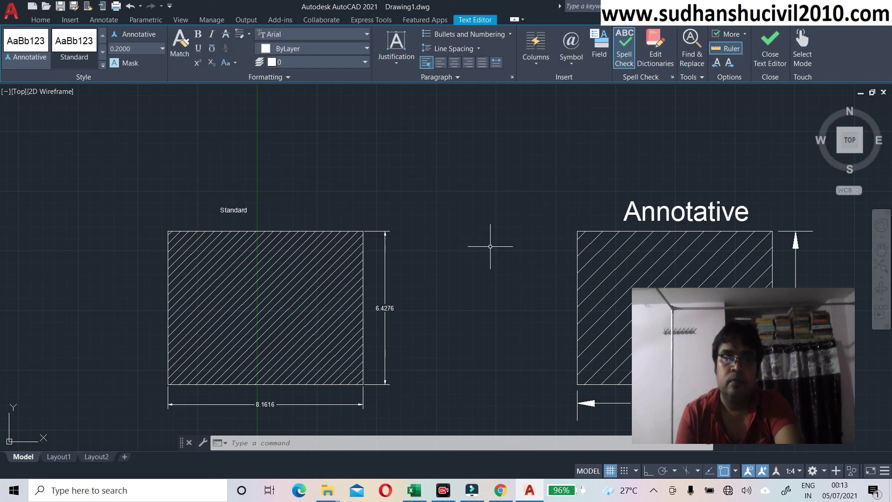
Make Standard the current dimension style in the Dimension Style Manager
{"action": "scroll", "coordinate": [398, 307], "scroll_direction": "up", "scroll_amount": 4}
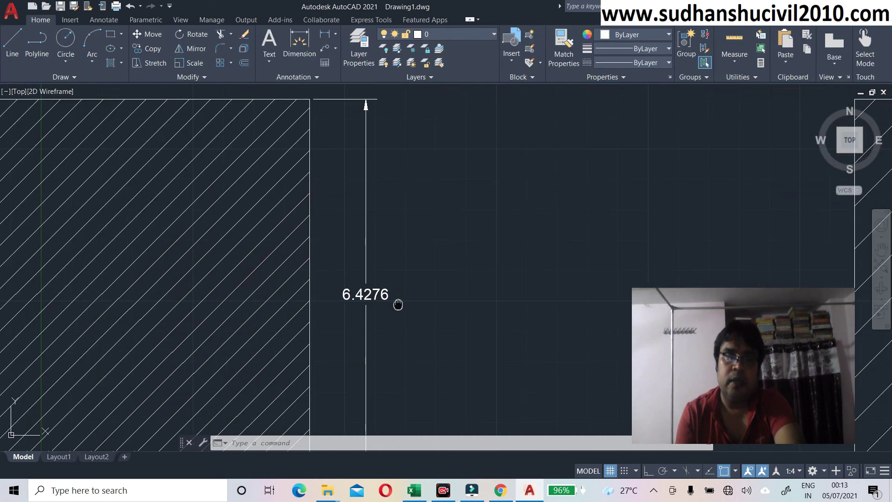
{"action": "scroll", "coordinate": [398, 304], "scroll_direction": "down", "scroll_amount": 3}
{"action": "scroll", "coordinate": [400, 259], "scroll_direction": "down", "scroll_amount": 2}
{"action": "scroll", "coordinate": [400, 260], "scroll_direction": "up", "scroll_amount": 1}
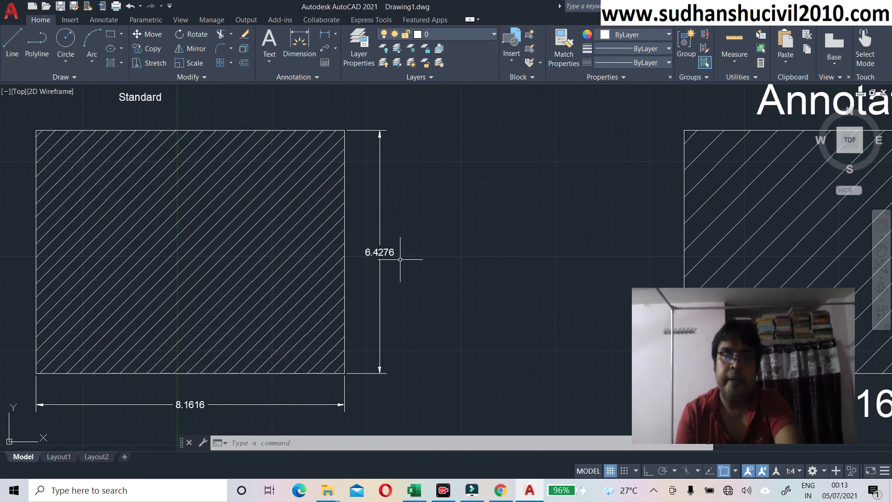
{"action": "type", "text": "ed"}
{"action": "key", "text": "Return"}
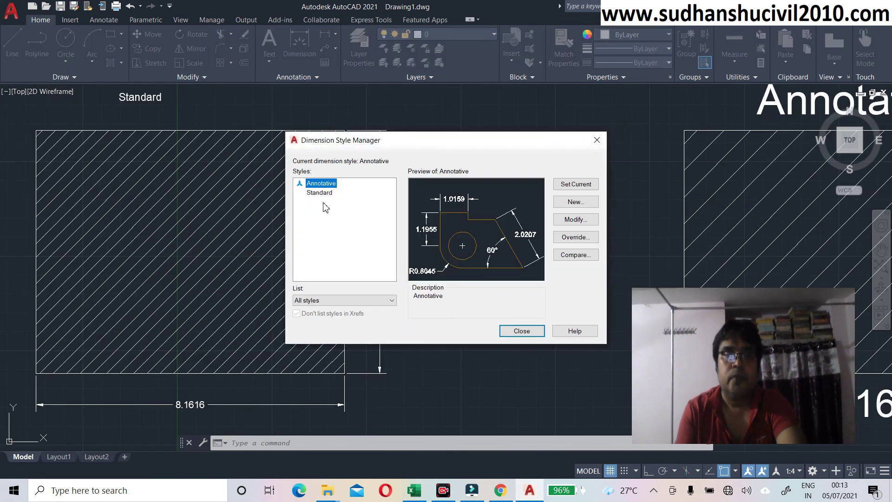
{"action": "left_click", "coordinate": [321, 193]}
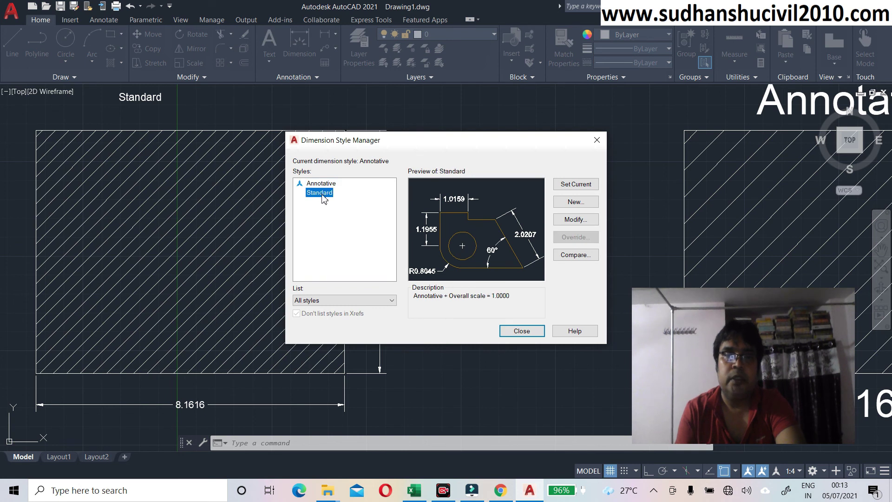
{"action": "left_click", "coordinate": [570, 185]}
Set the Standard dimension style's text height to 1
{"action": "left_click", "coordinate": [578, 225]}
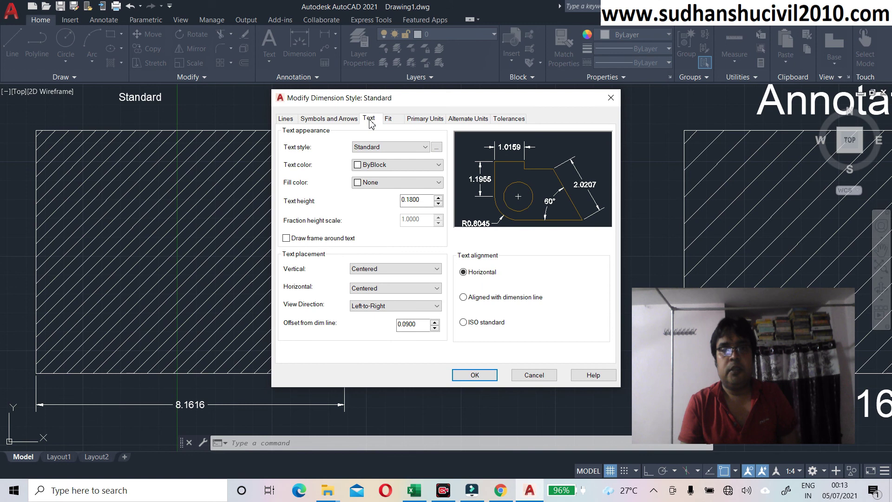
{"action": "left_click", "coordinate": [438, 198]}
{"action": "left_click", "coordinate": [437, 198]}
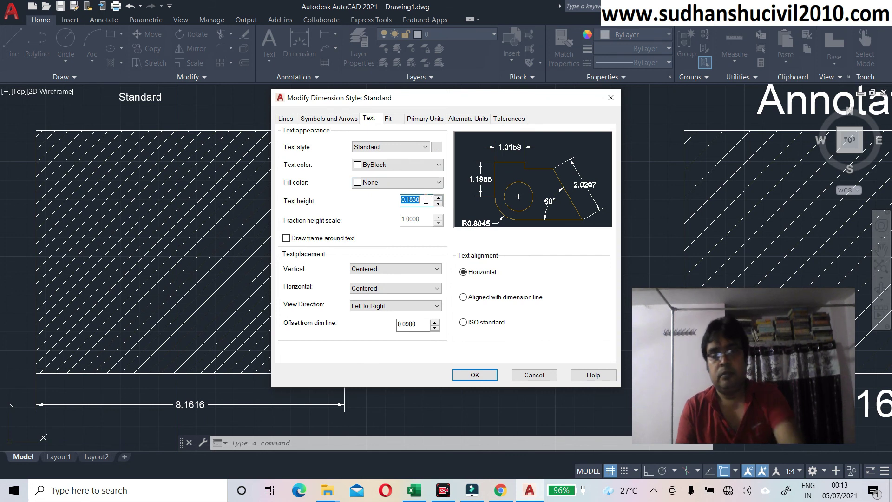
{"action": "type", "text": "1"}
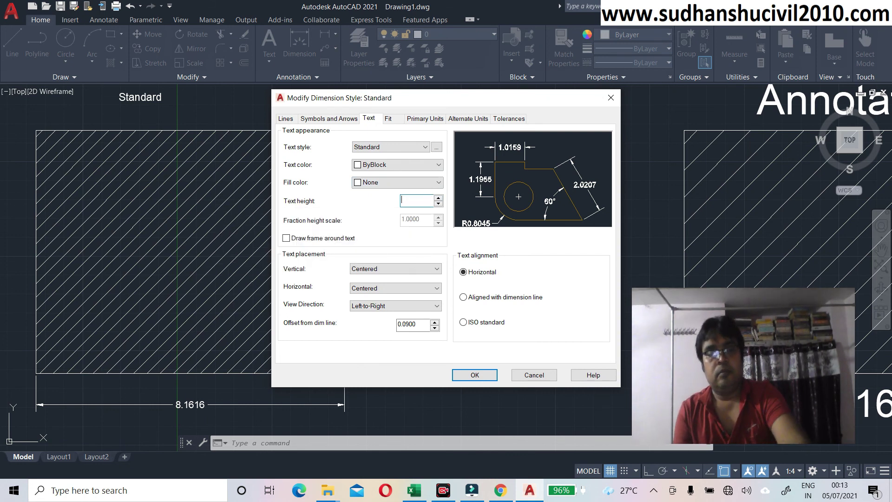
{"action": "left_click", "coordinate": [483, 377]}
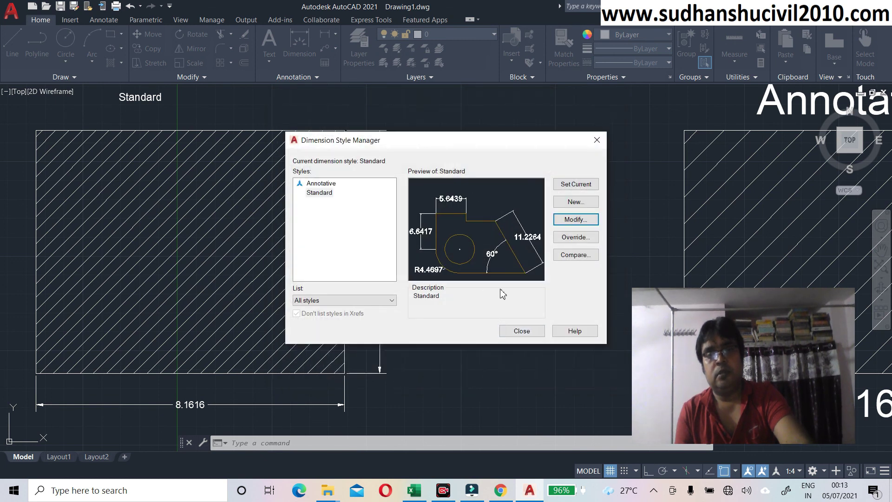
{"action": "left_click", "coordinate": [521, 331]}
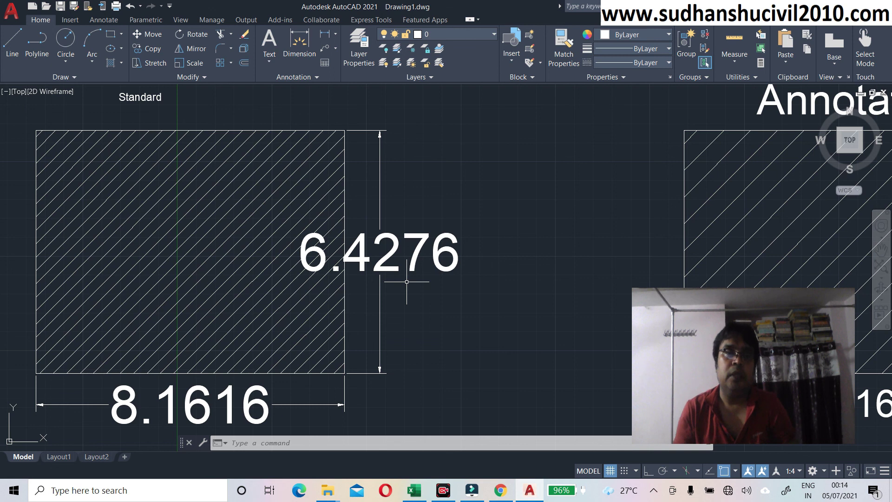
Zoom out and pan to show both rectangles with their enlarged dimensions
{"action": "scroll", "coordinate": [504, 219], "scroll_direction": "down", "scroll_amount": 2}
{"action": "middle_click_drag", "start_coordinate": [504, 219], "coordinate": [372, 254]}
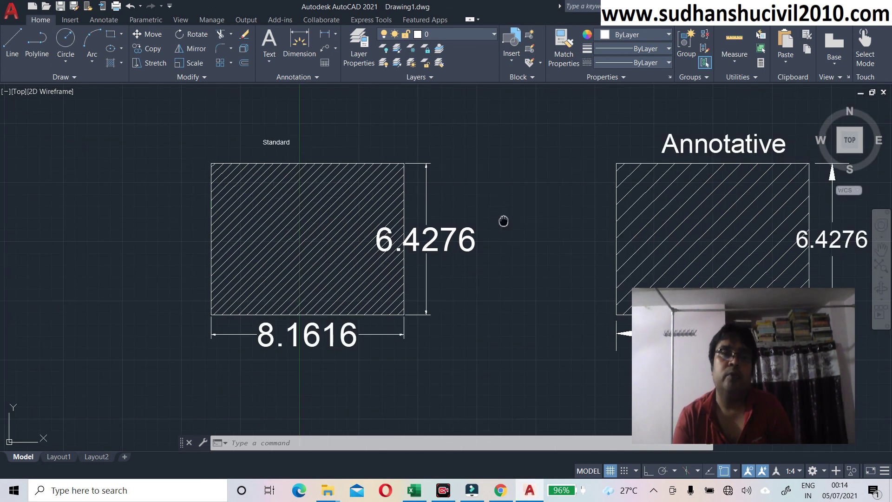